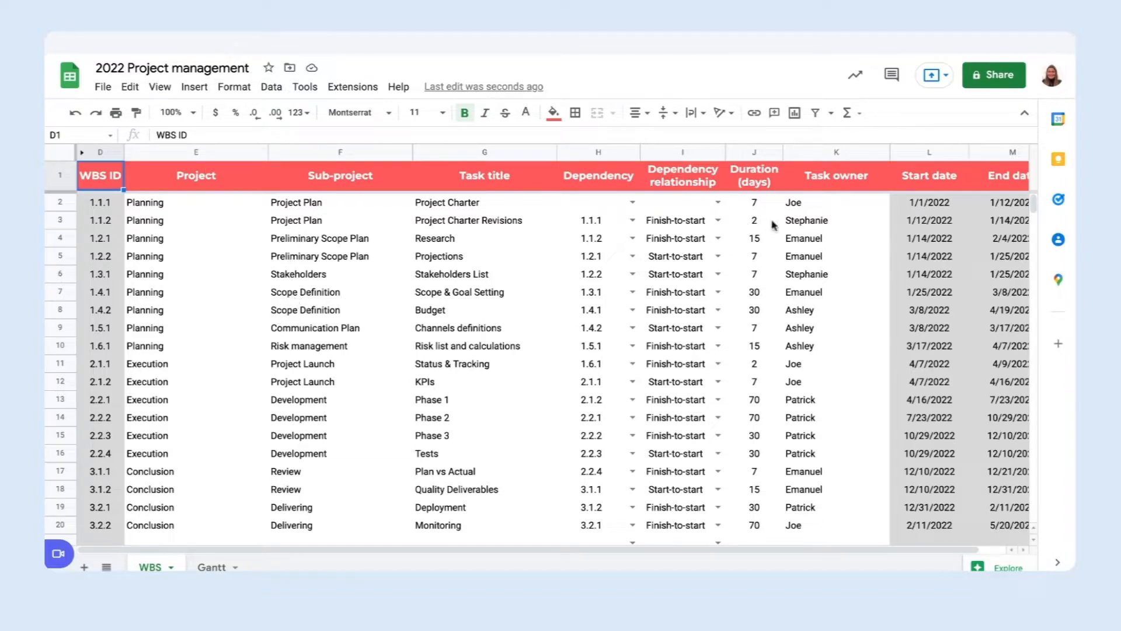
Examine the project spreadsheet's Task owner column and its individual task rows on the WBS tab.
{"action": "left_click", "coordinate": [822, 152]}
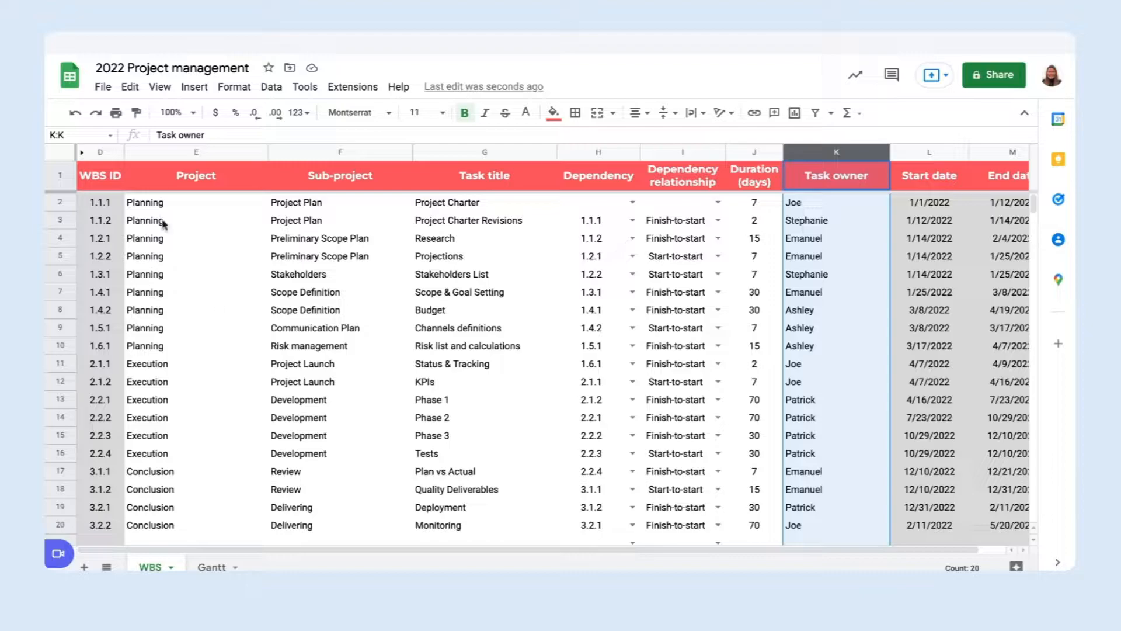
{"action": "left_click", "coordinate": [57, 202]}
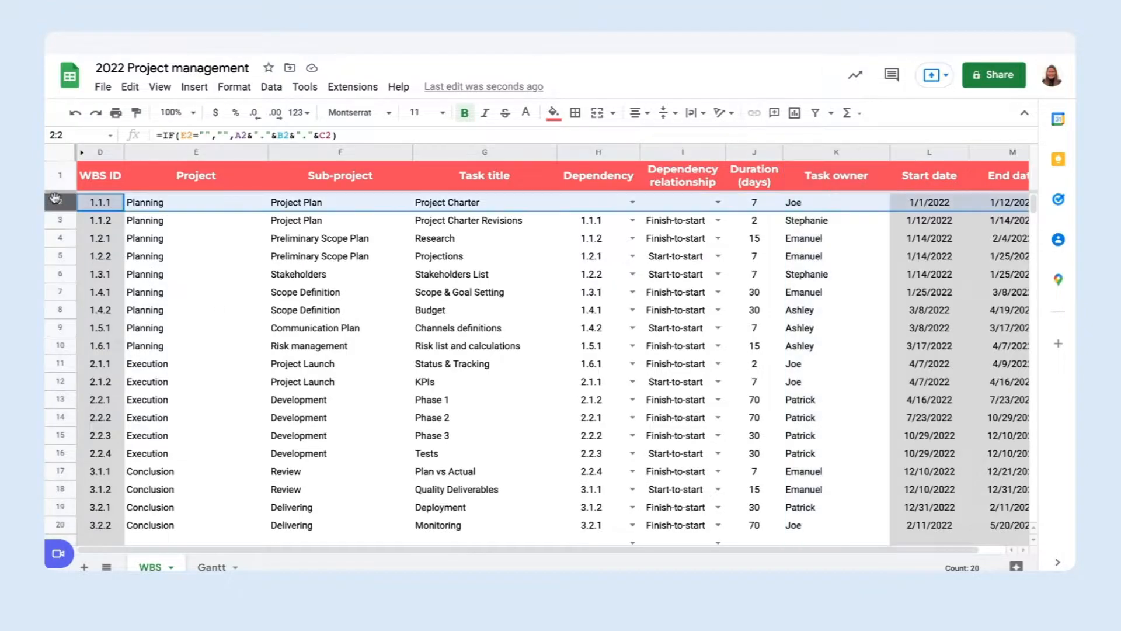
{"action": "left_click", "coordinate": [59, 362]}
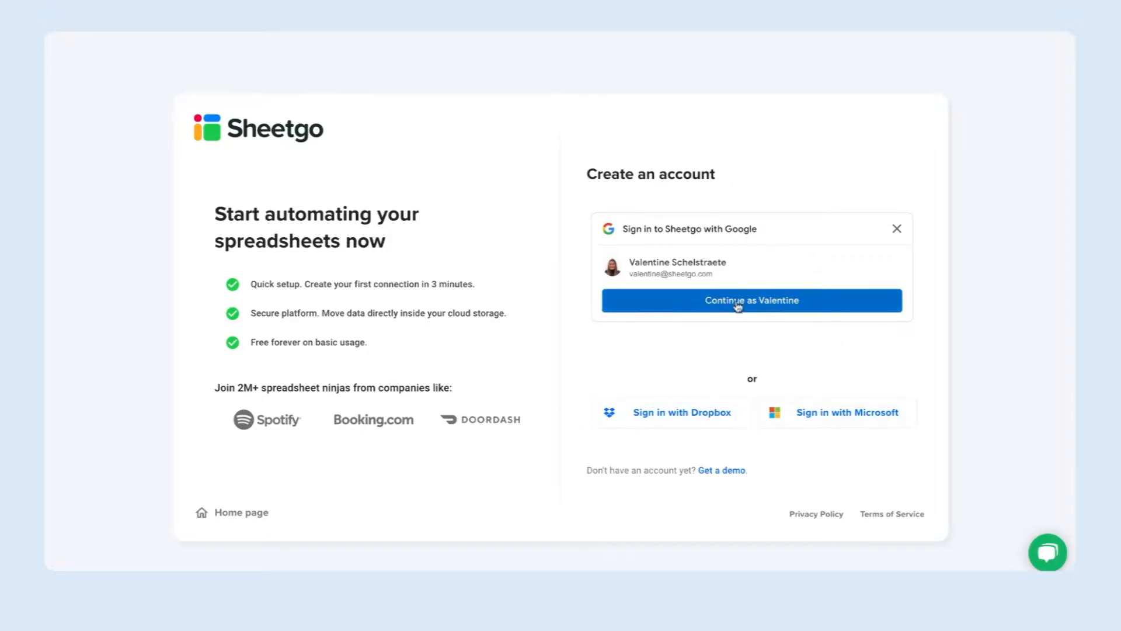
Sign in to Sheetgo with the Google account and create a new workflow starting from a new connection.
{"action": "left_click", "coordinate": [757, 298]}
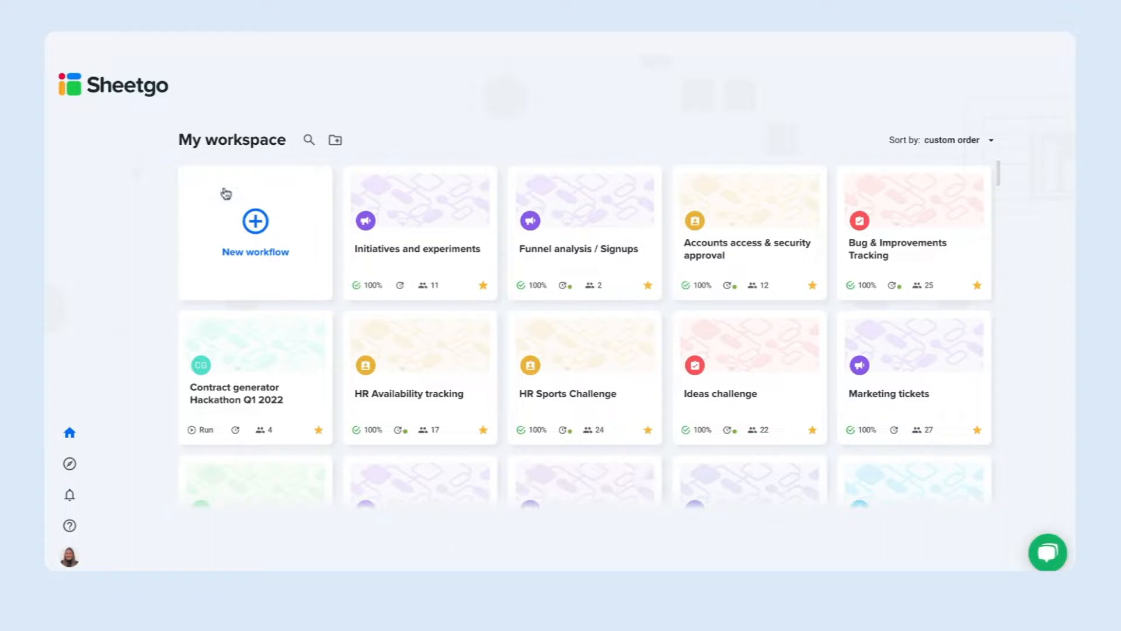
{"action": "left_click", "coordinate": [261, 233]}
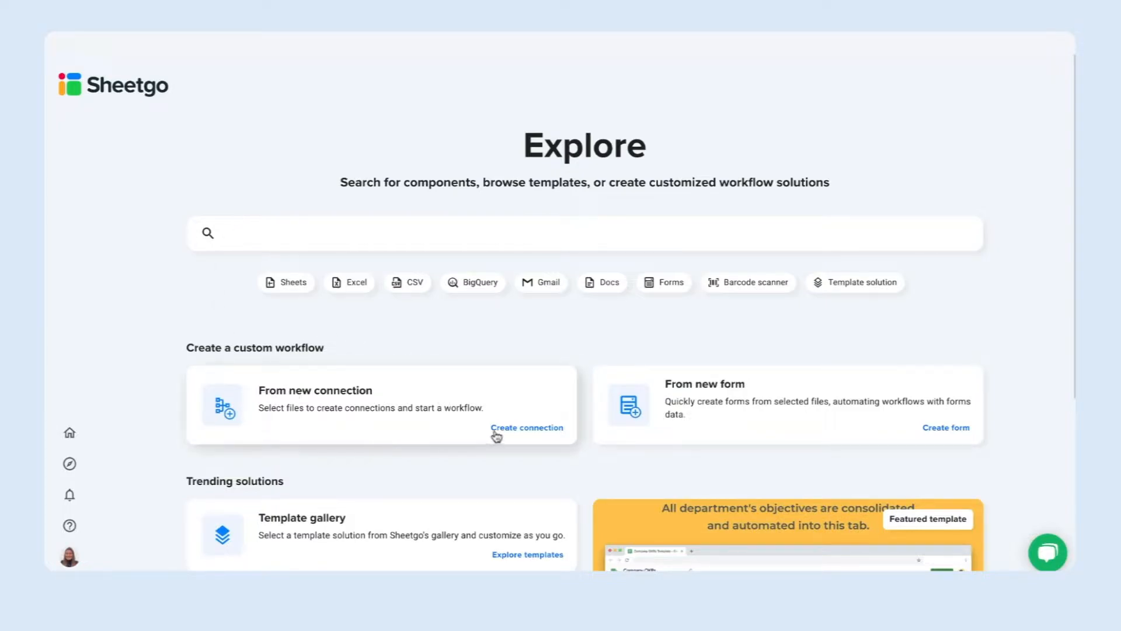
{"action": "left_click", "coordinate": [515, 430]}
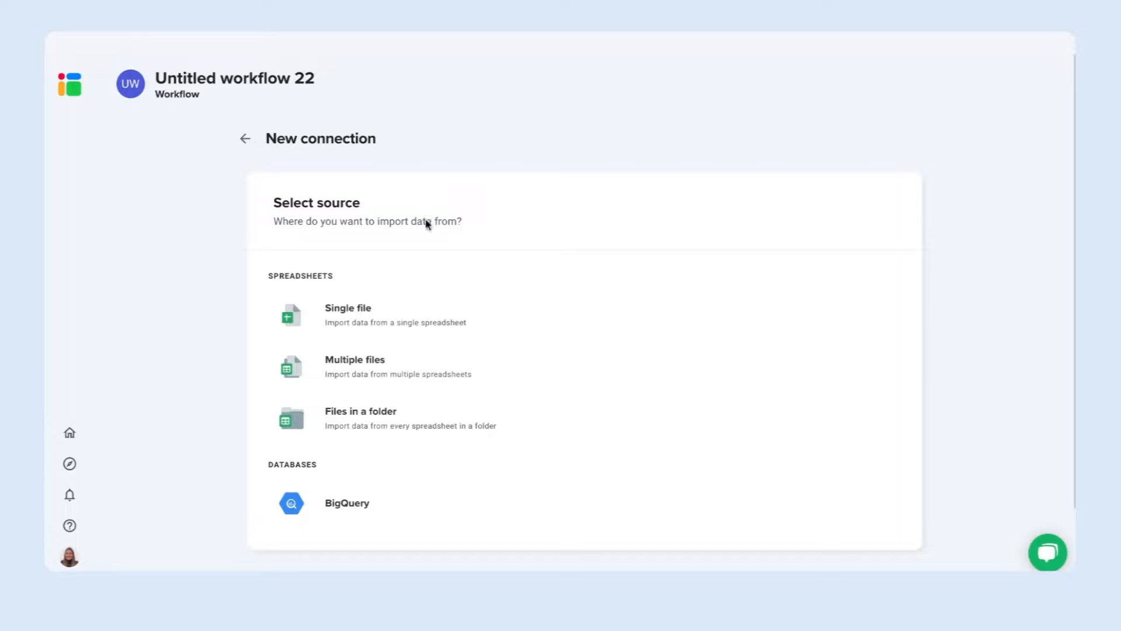
Set the single-file source to the Google Drive spreadsheet "2022 Project management" with its WBS tab.
{"action": "left_click", "coordinate": [416, 325]}
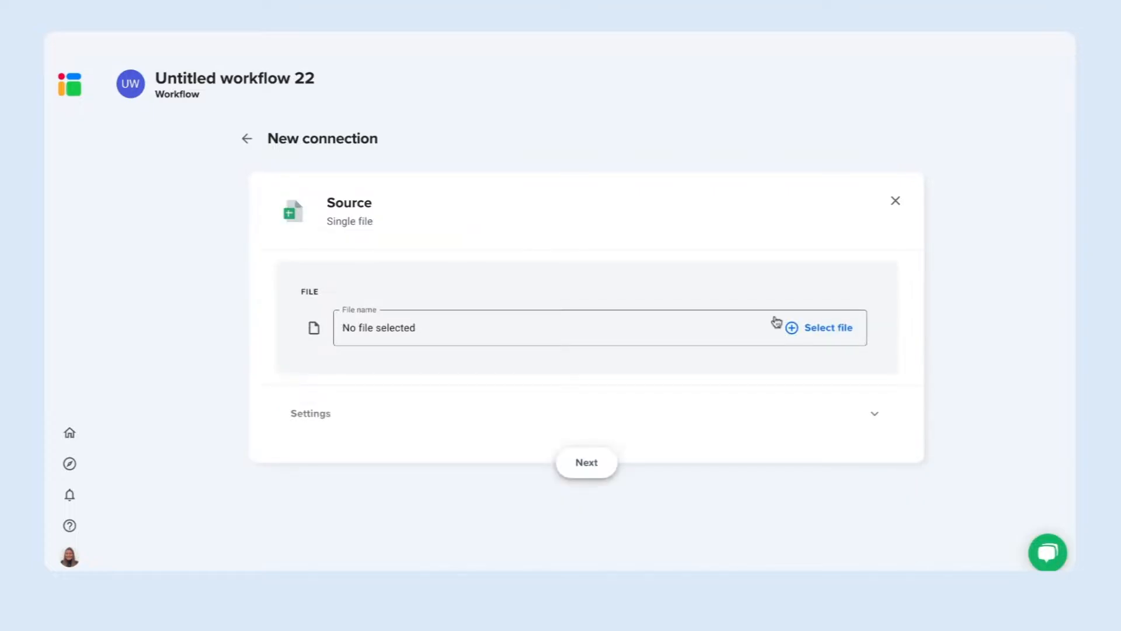
{"action": "left_click", "coordinate": [805, 330]}
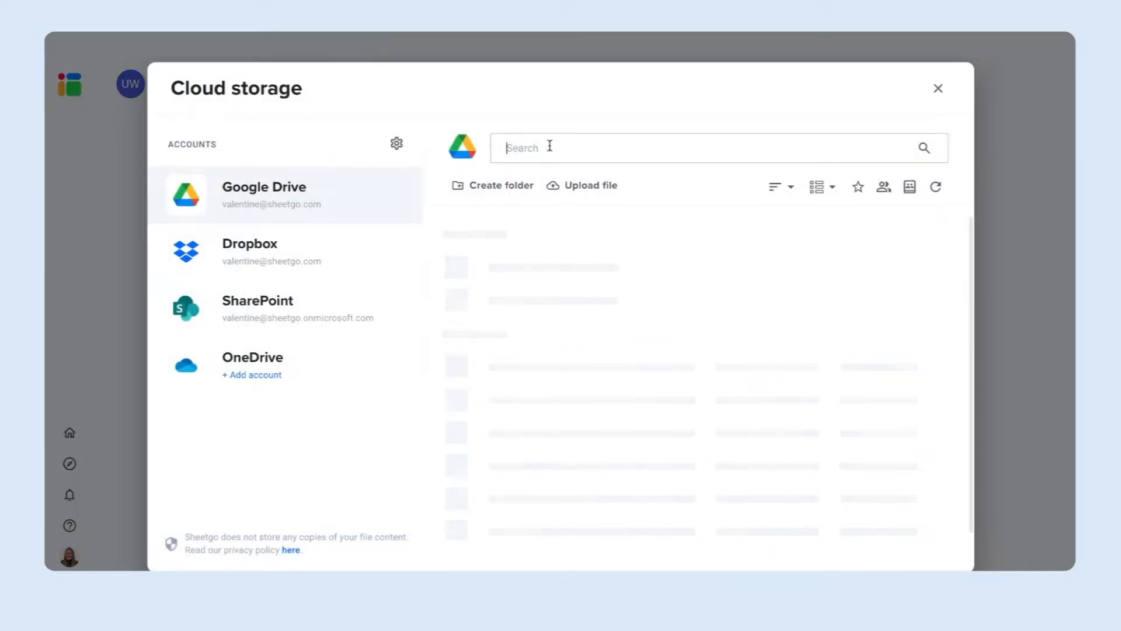
{"action": "type", "text": "2022 Project"}
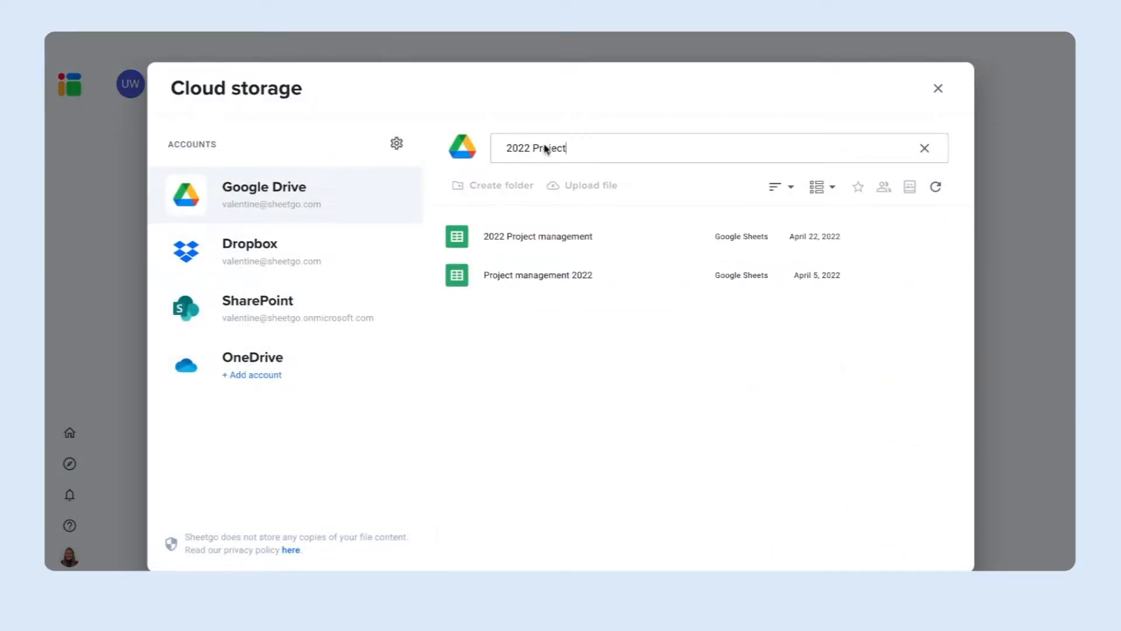
{"action": "left_click", "coordinate": [526, 231]}
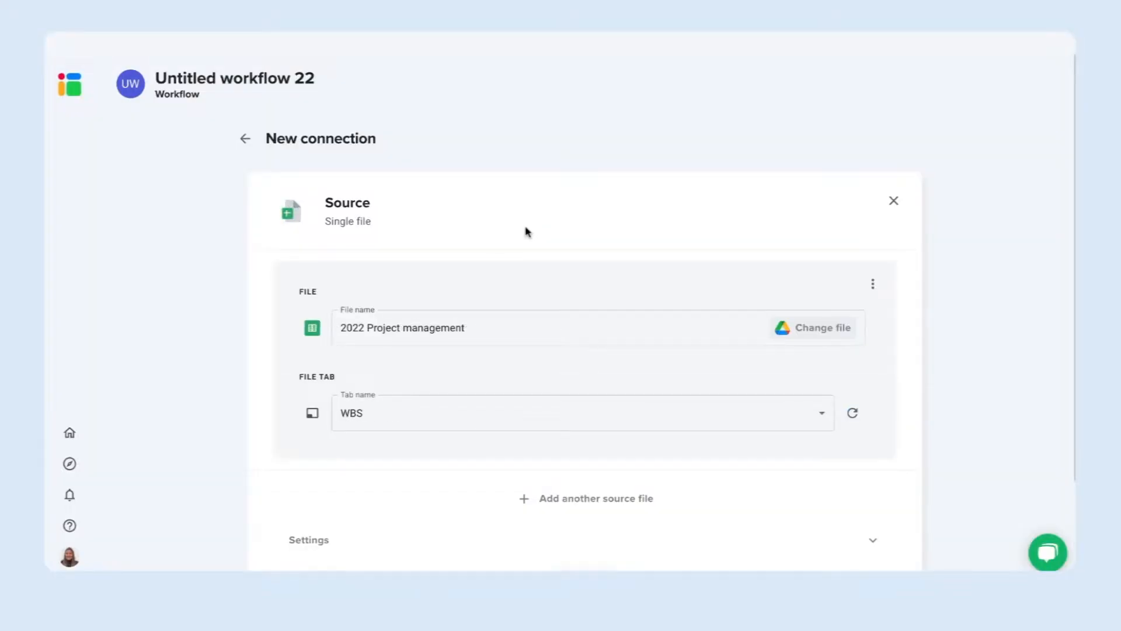
{"action": "left_click", "coordinate": [484, 397]}
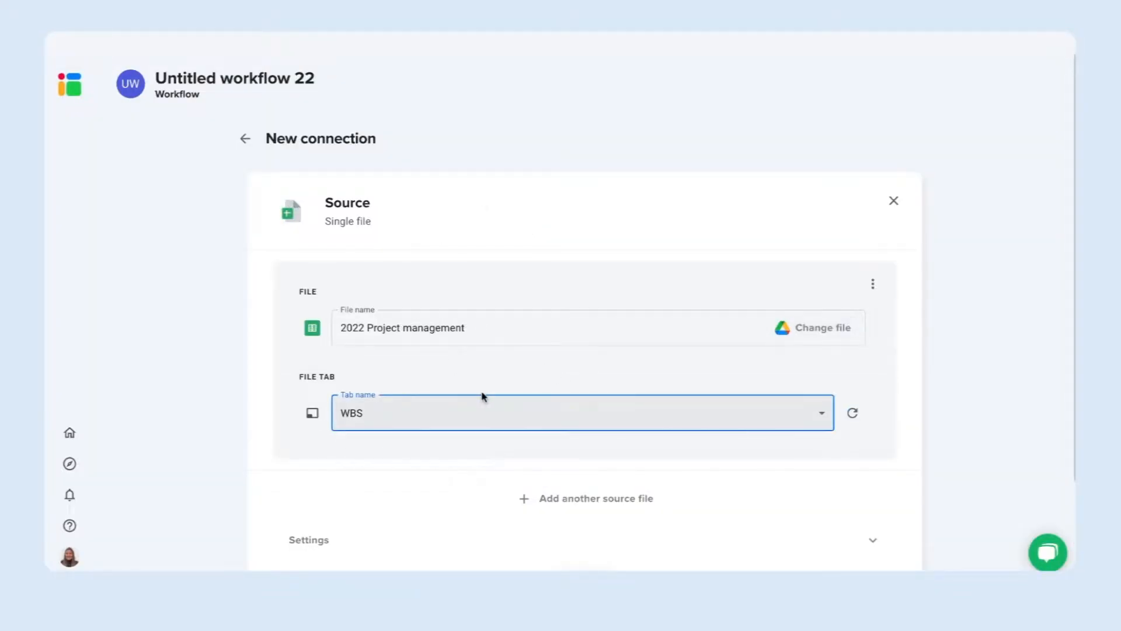
{"action": "left_click", "coordinate": [465, 416]}
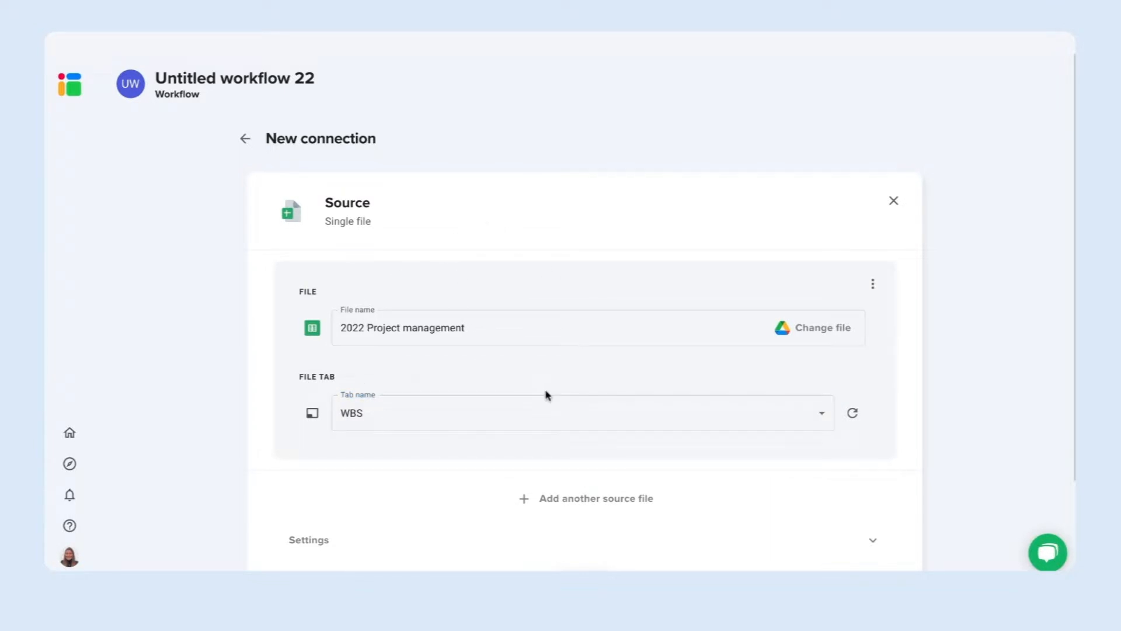
{"action": "scroll", "coordinate": [548, 395], "scroll_direction": "down", "scroll_amount": 2}
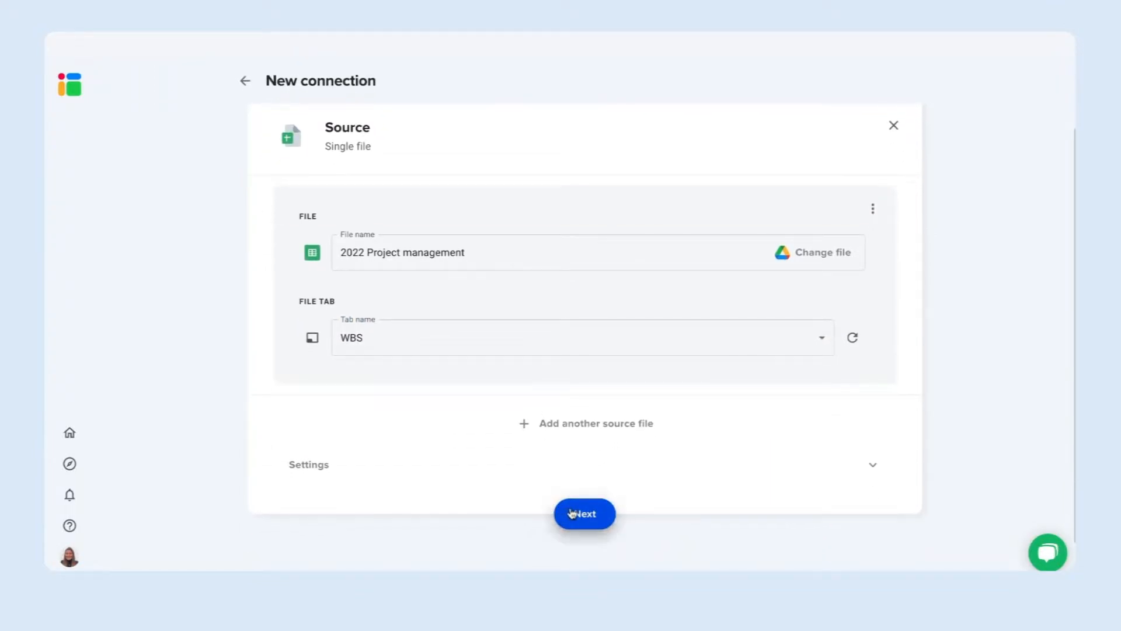
{"action": "left_click", "coordinate": [572, 513]}
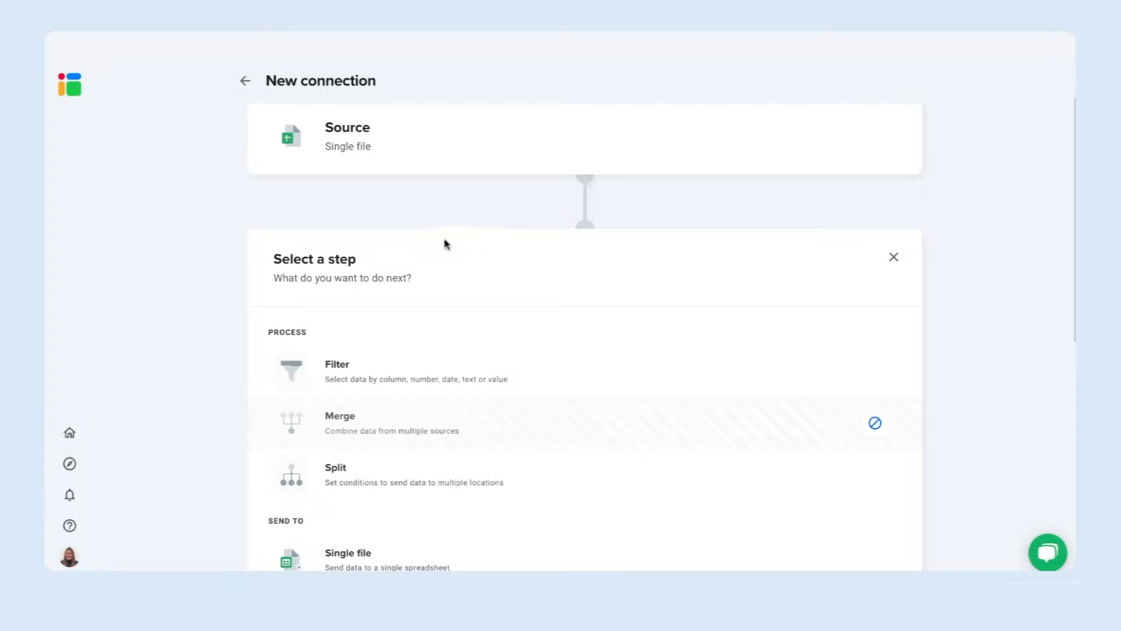
Add a Split process that divides the data by Column K: Task owner.
{"action": "left_click", "coordinate": [450, 476]}
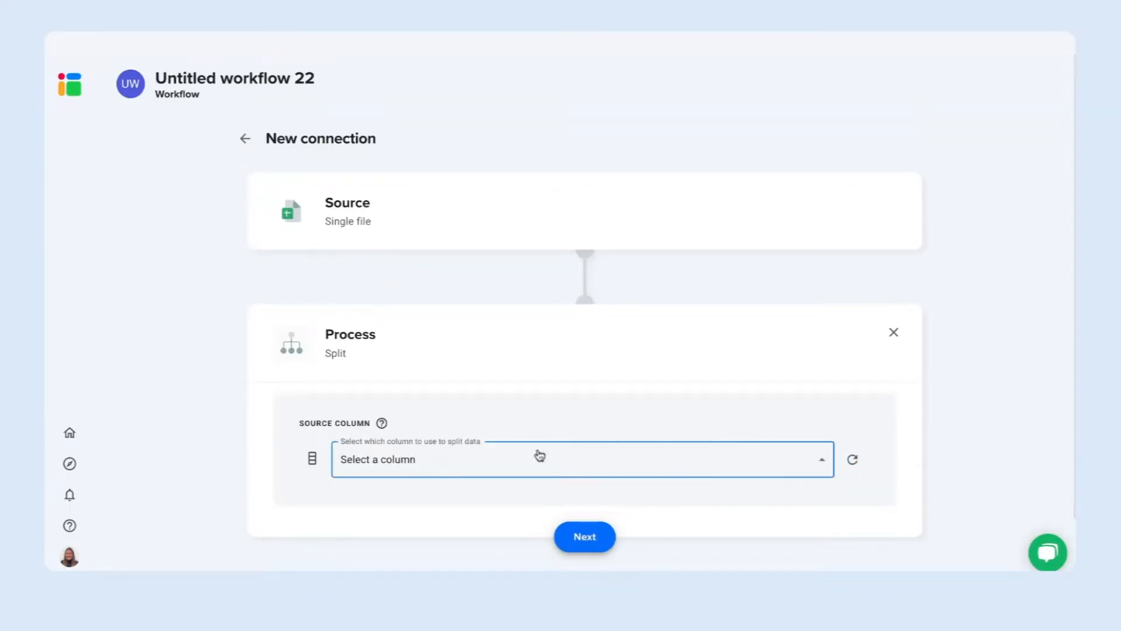
{"action": "left_click", "coordinate": [540, 455]}
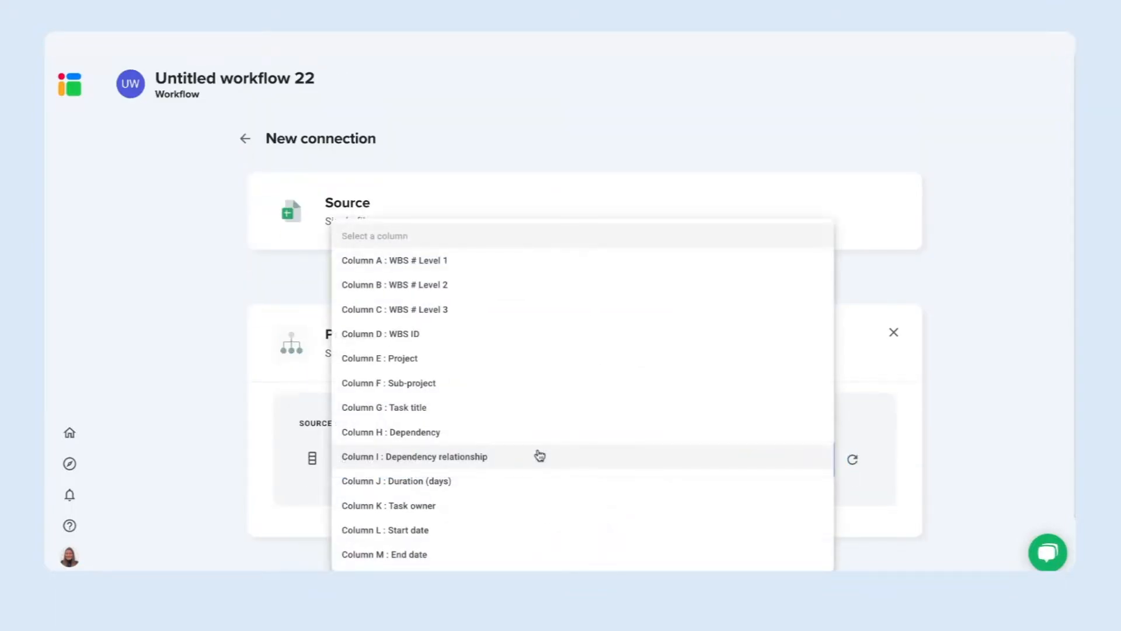
{"action": "left_click", "coordinate": [496, 507]}
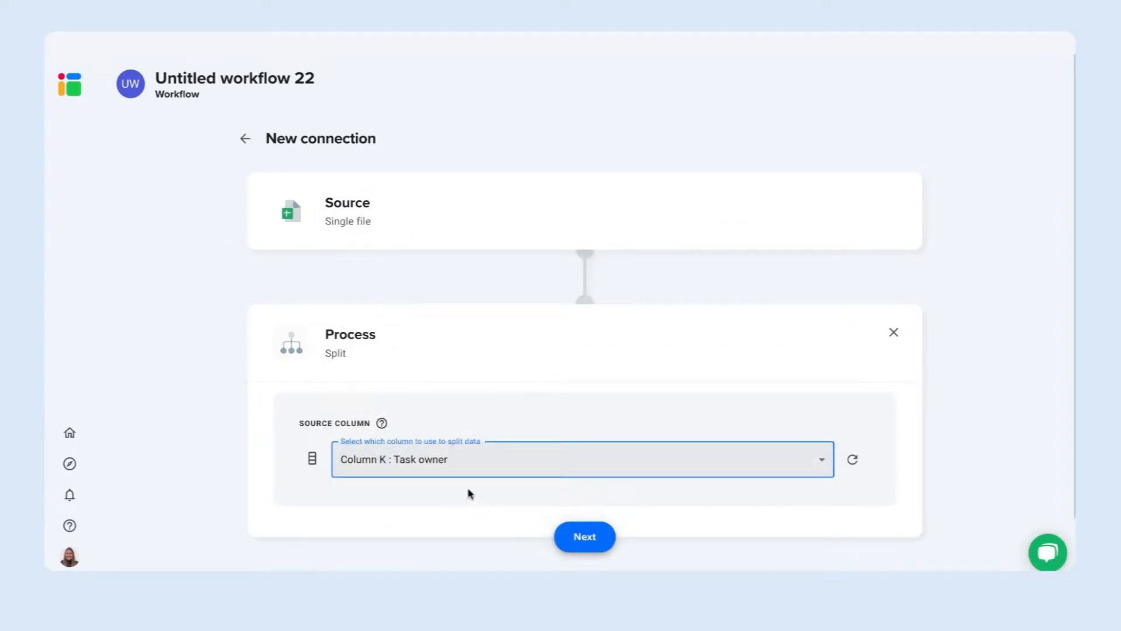
{"action": "left_click", "coordinate": [585, 537]}
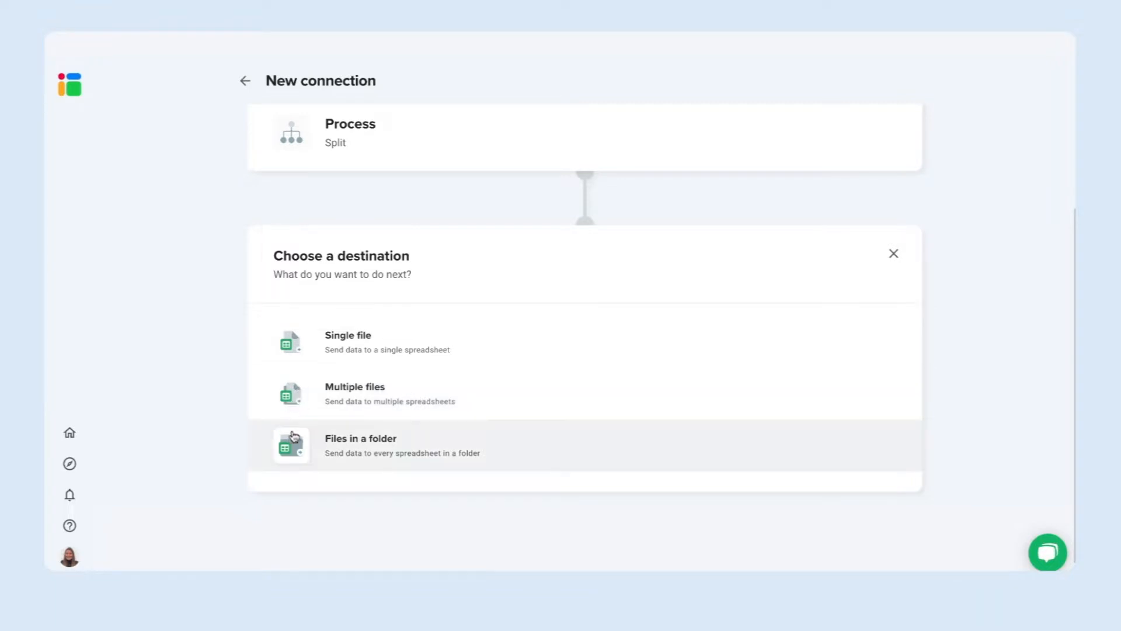
Send the data to files in a new folder named "Team members projects", keep the tab name Sheetgo_WBS, and save the connection.
{"action": "left_click", "coordinate": [416, 443]}
{"action": "scroll", "coordinate": [415, 437], "scroll_direction": "down", "scroll_amount": 1}
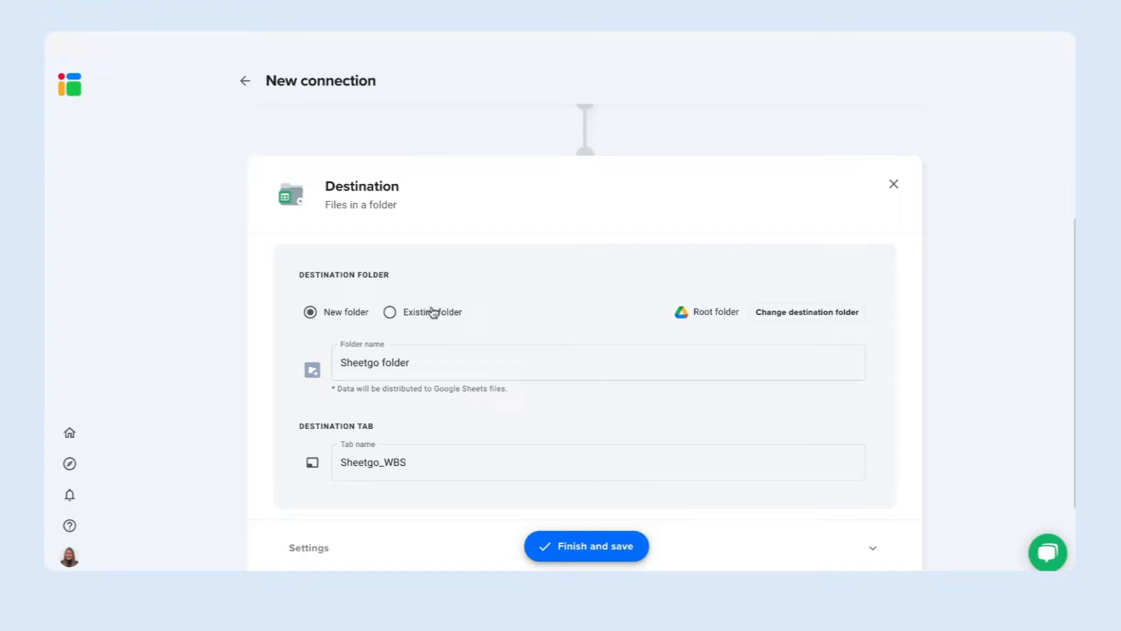
{"action": "triple_click", "coordinate": [377, 363]}
{"action": "type", "text": "Team members projects"}
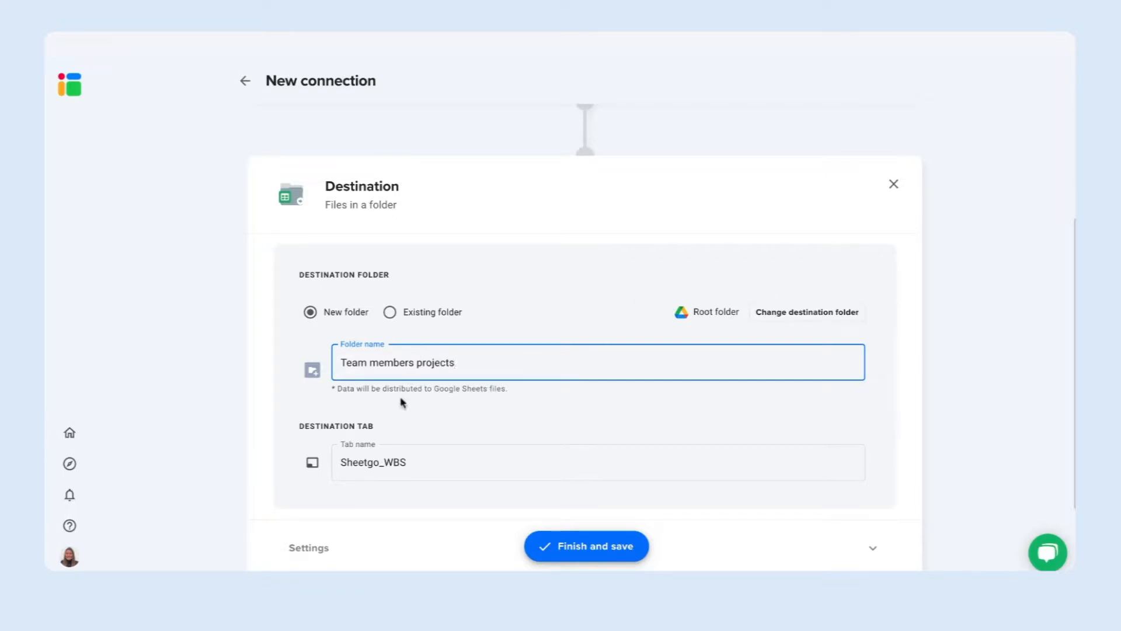
{"action": "left_click", "coordinate": [431, 470]}
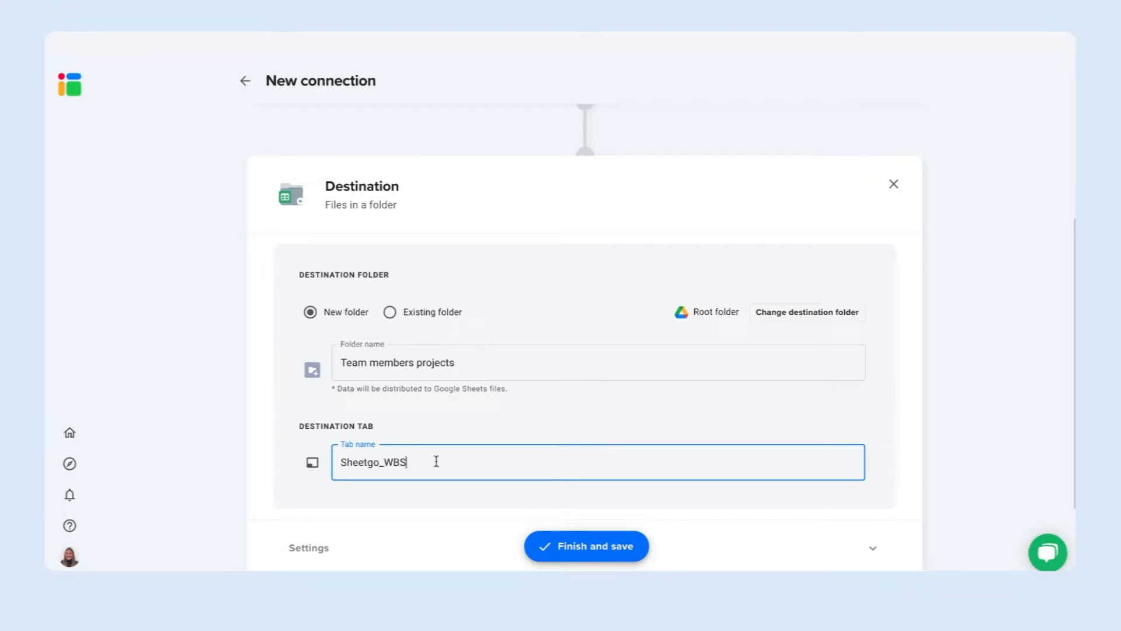
{"action": "scroll", "coordinate": [476, 471], "scroll_direction": "down", "scroll_amount": 2}
{"action": "left_click", "coordinate": [574, 514]}
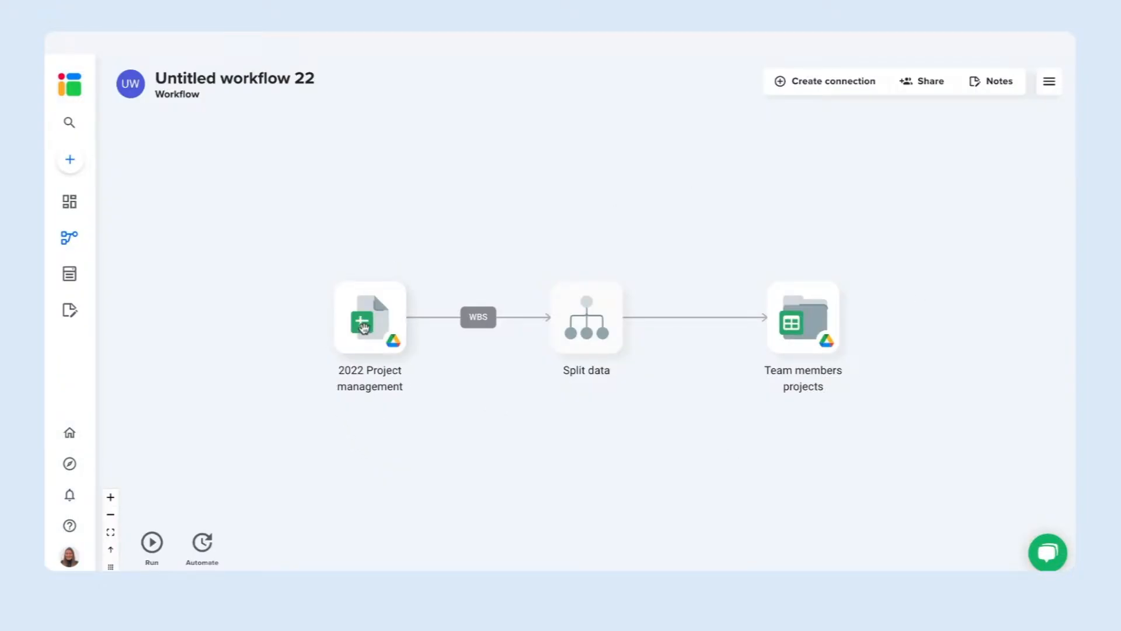
Open the Team members projects folder from the workflow and open the third team member's spreadsheet.
{"action": "double_click", "coordinate": [811, 322]}
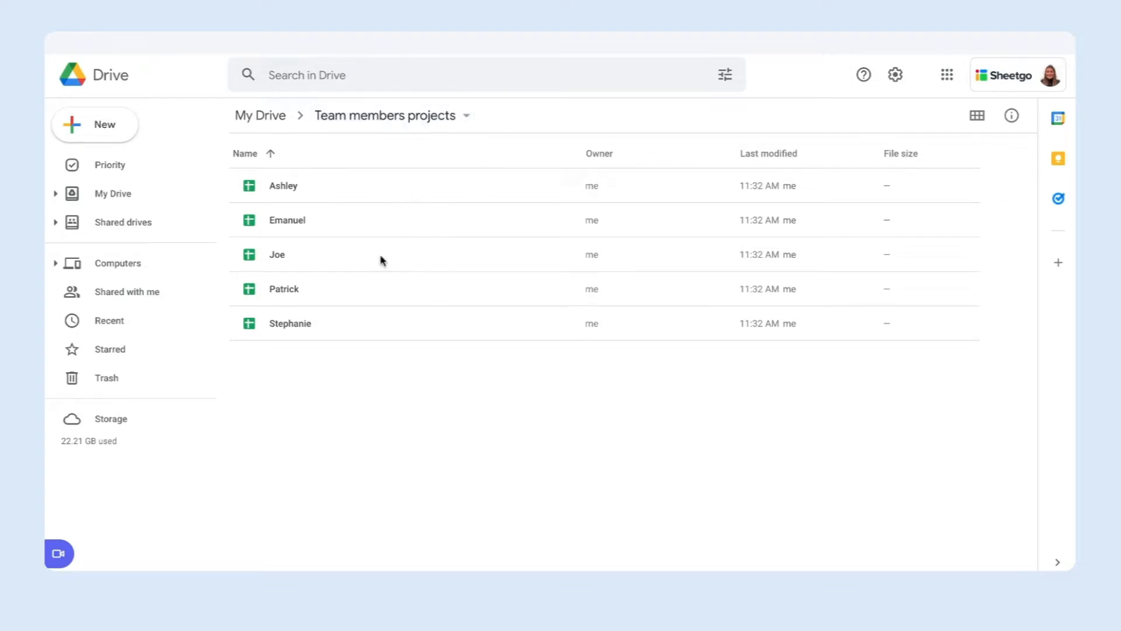
{"action": "left_click", "coordinate": [353, 260]}
{"action": "double_click", "coordinate": [354, 260]}
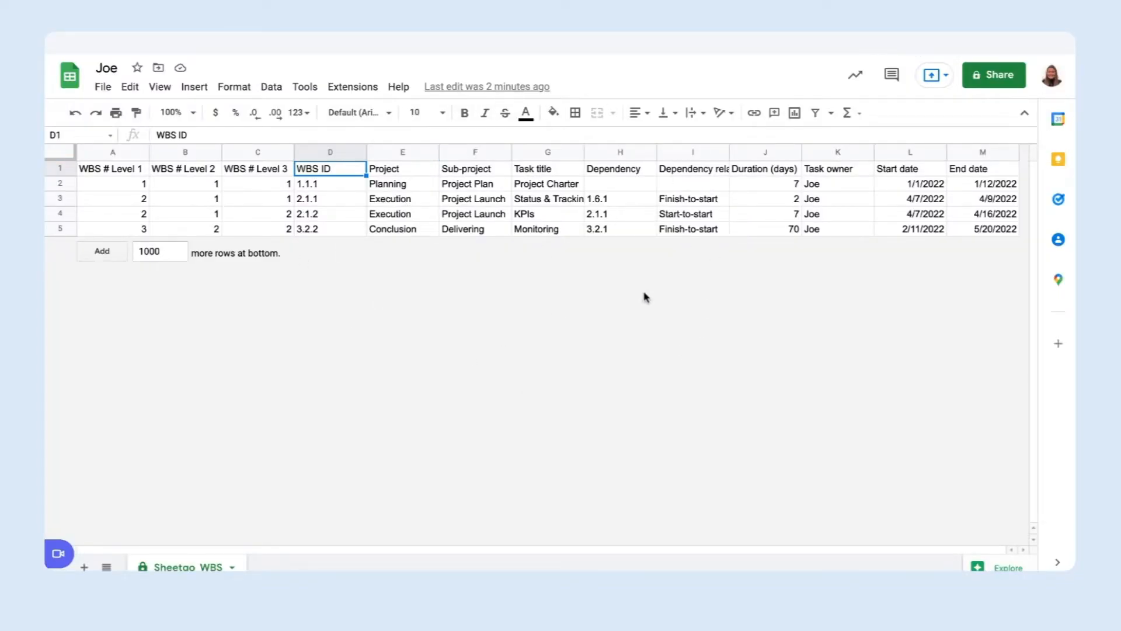
Insert a column right of End date, allowing protected edits without warnings for 5 minutes, and enter the header "Progress".
{"action": "left_click", "coordinate": [972, 156]}
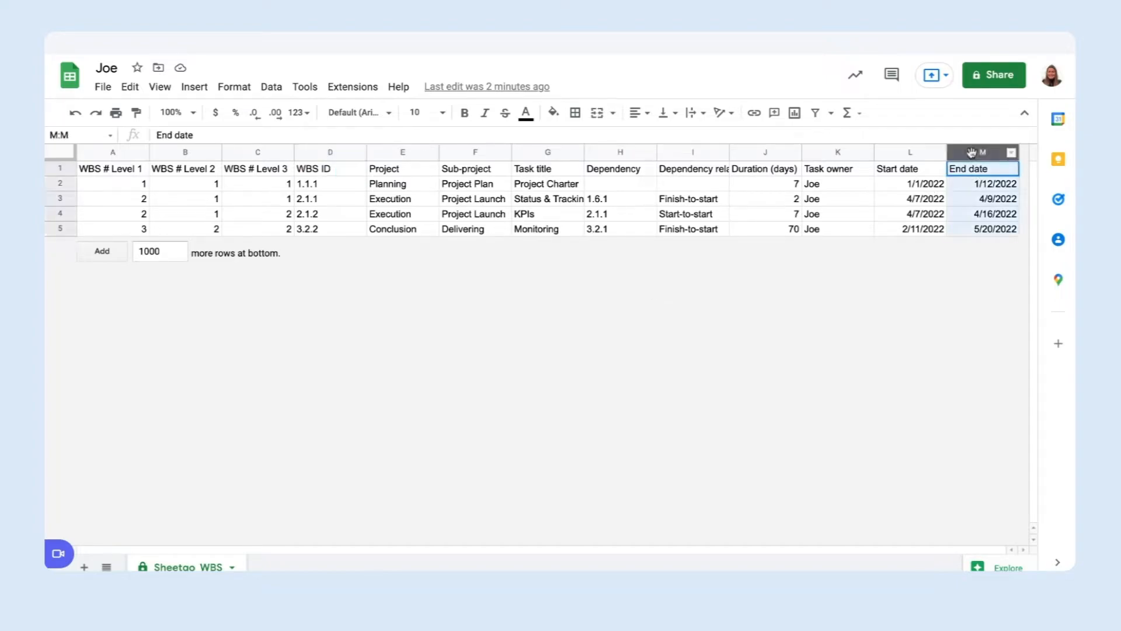
{"action": "right_click", "coordinate": [972, 158]}
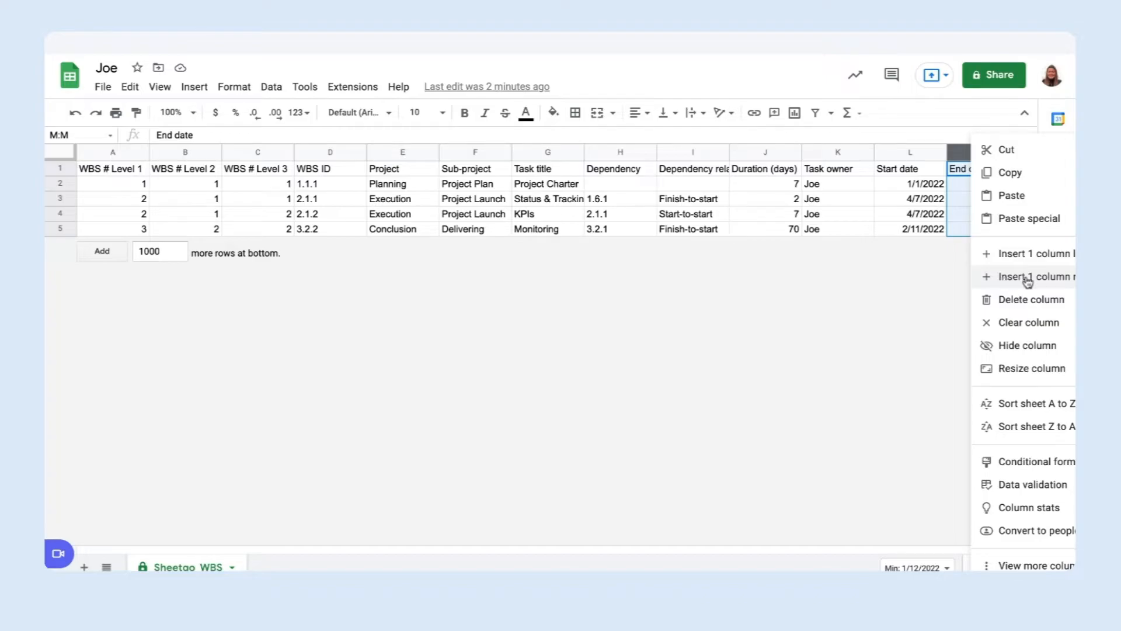
{"action": "left_click", "coordinate": [1004, 279]}
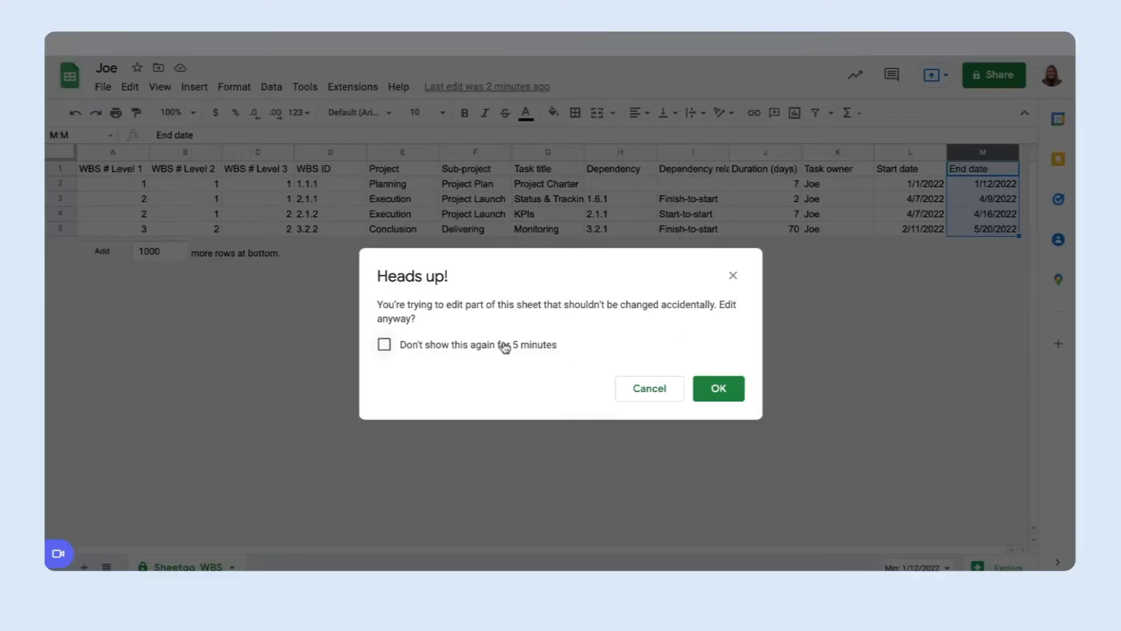
{"action": "left_click", "coordinate": [505, 346]}
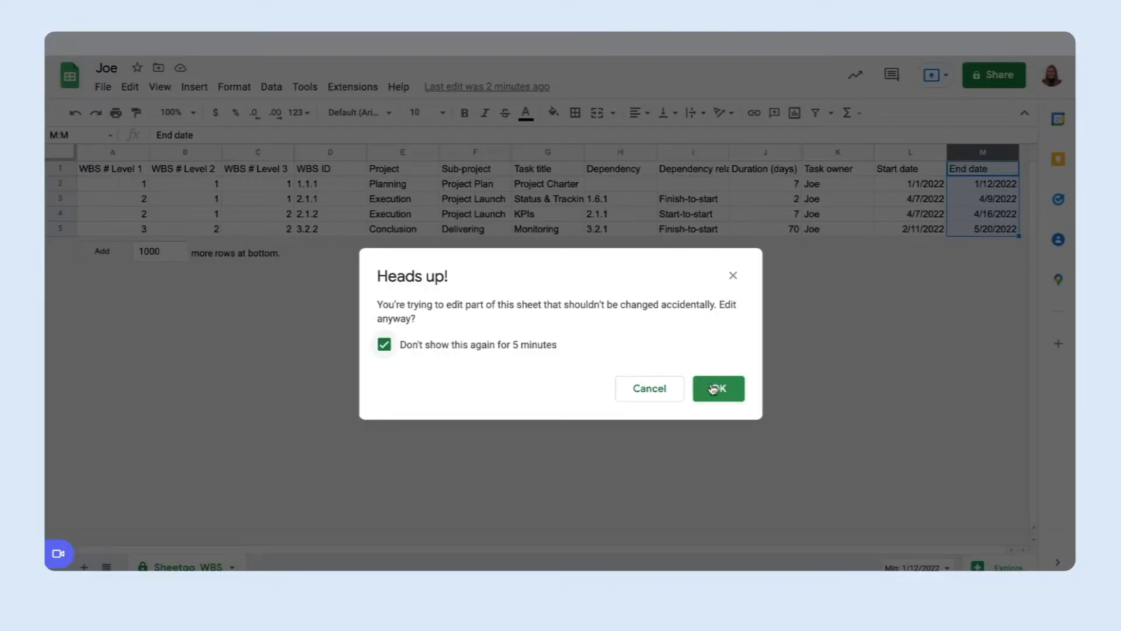
{"action": "left_click", "coordinate": [714, 389]}
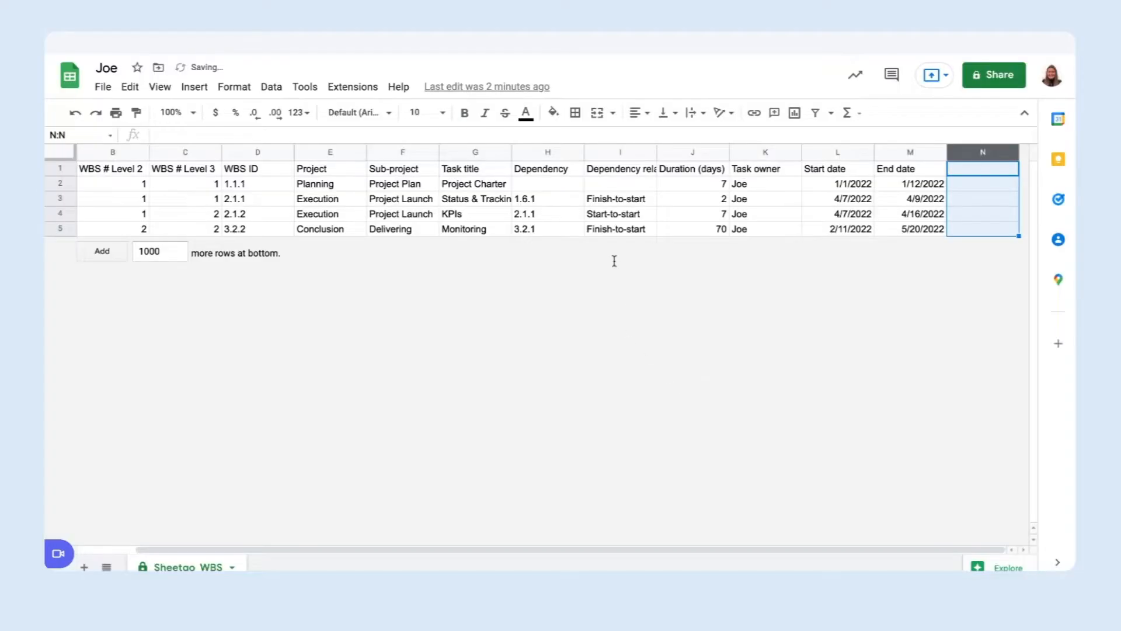
{"action": "left_click", "coordinate": [975, 170]}
{"action": "type", "text": "Progress"}
{"action": "key", "text": "Return"}
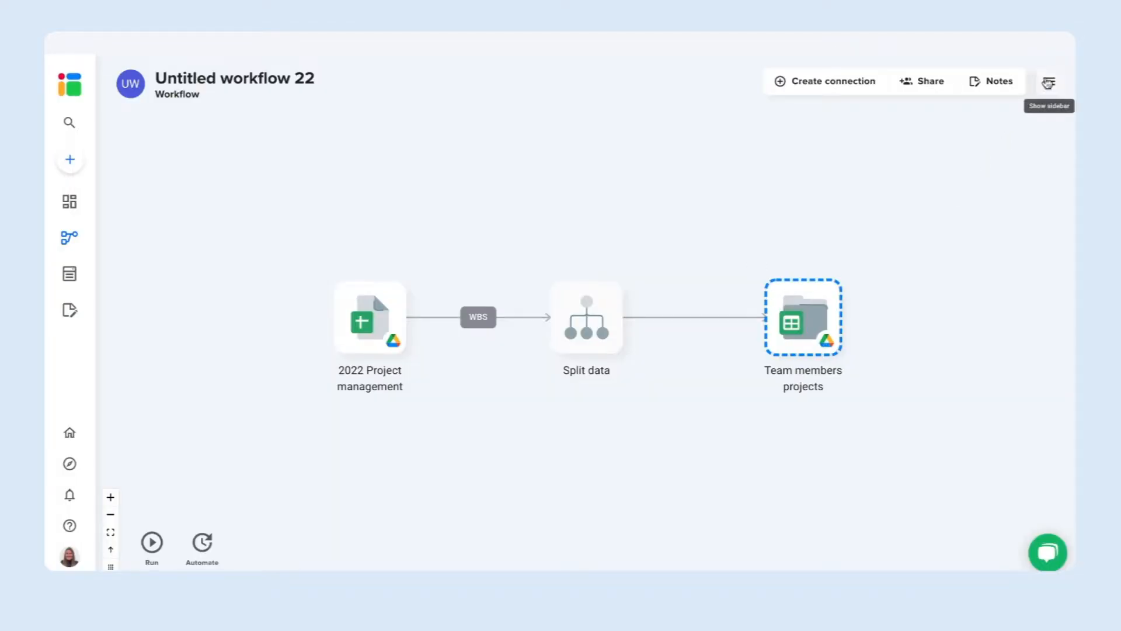
Edit the existing connection to disable locking the destination tab and clearing added columns, and save the changes.
{"action": "left_click", "coordinate": [1049, 80]}
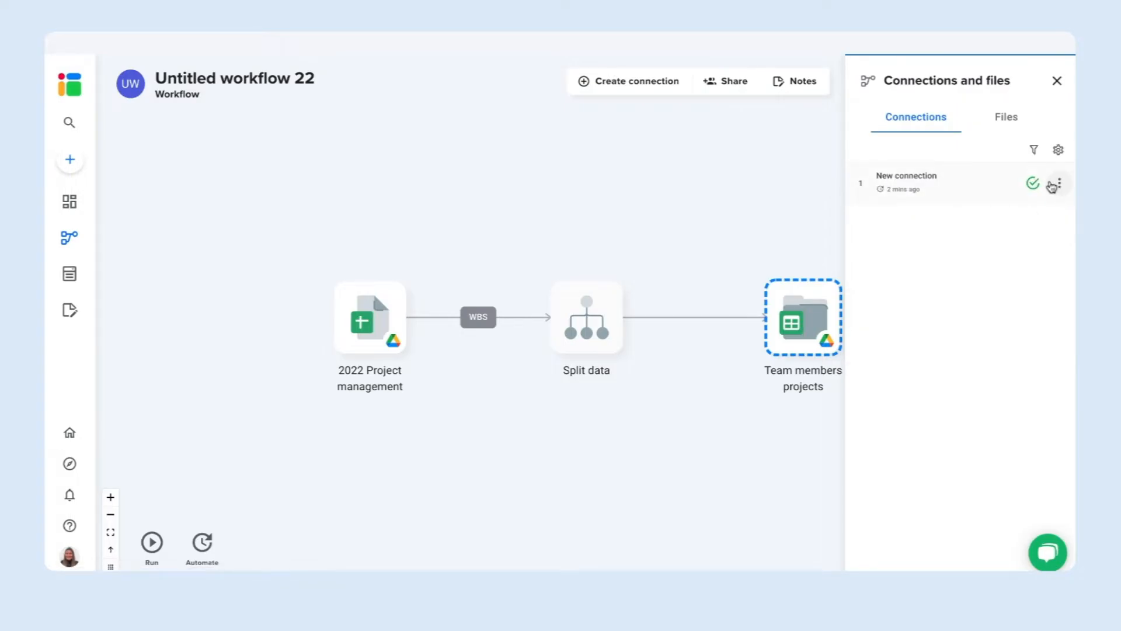
{"action": "left_click", "coordinate": [1057, 185]}
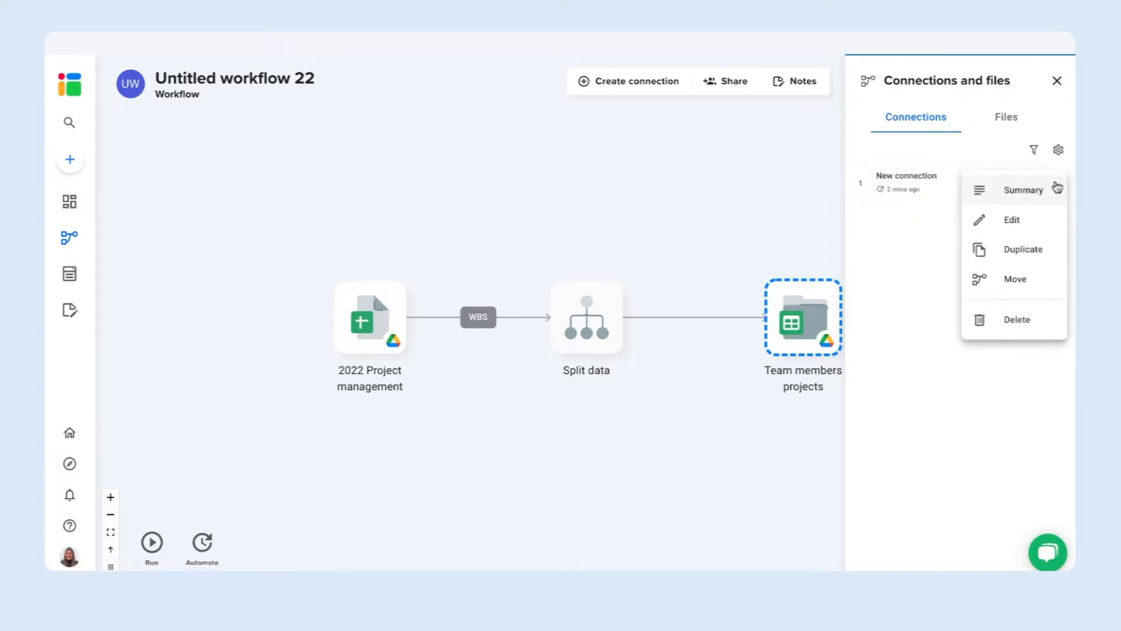
{"action": "left_click", "coordinate": [1011, 232]}
{"action": "scroll", "coordinate": [638, 423], "scroll_direction": "down", "scroll_amount": 4}
{"action": "left_click", "coordinate": [629, 428]}
{"action": "left_click", "coordinate": [555, 448]}
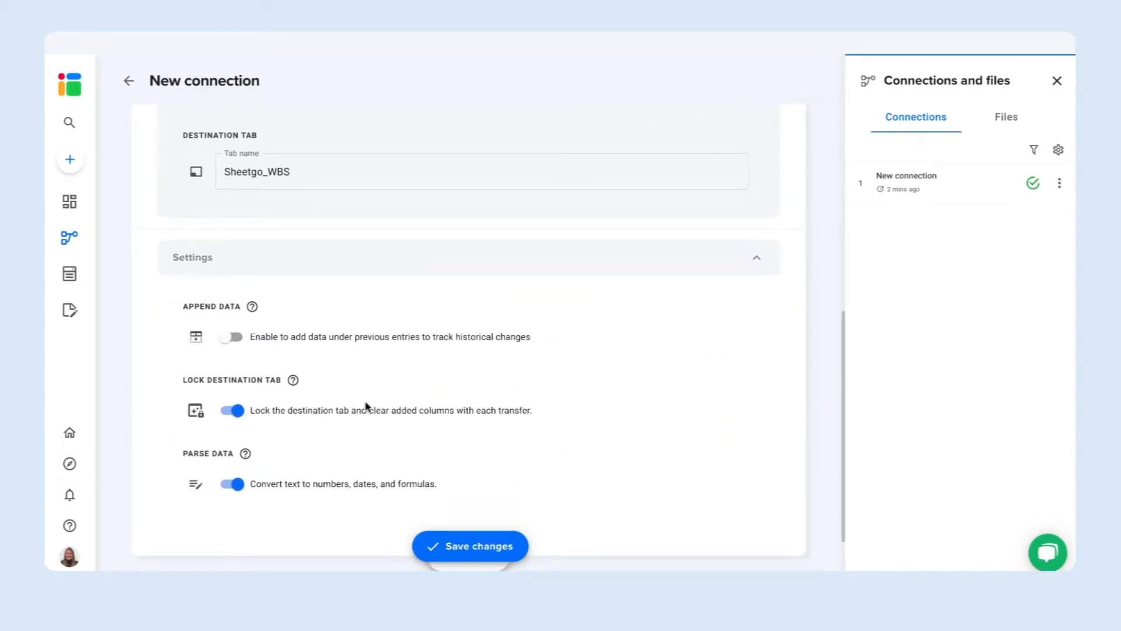
{"action": "left_click", "coordinate": [229, 414]}
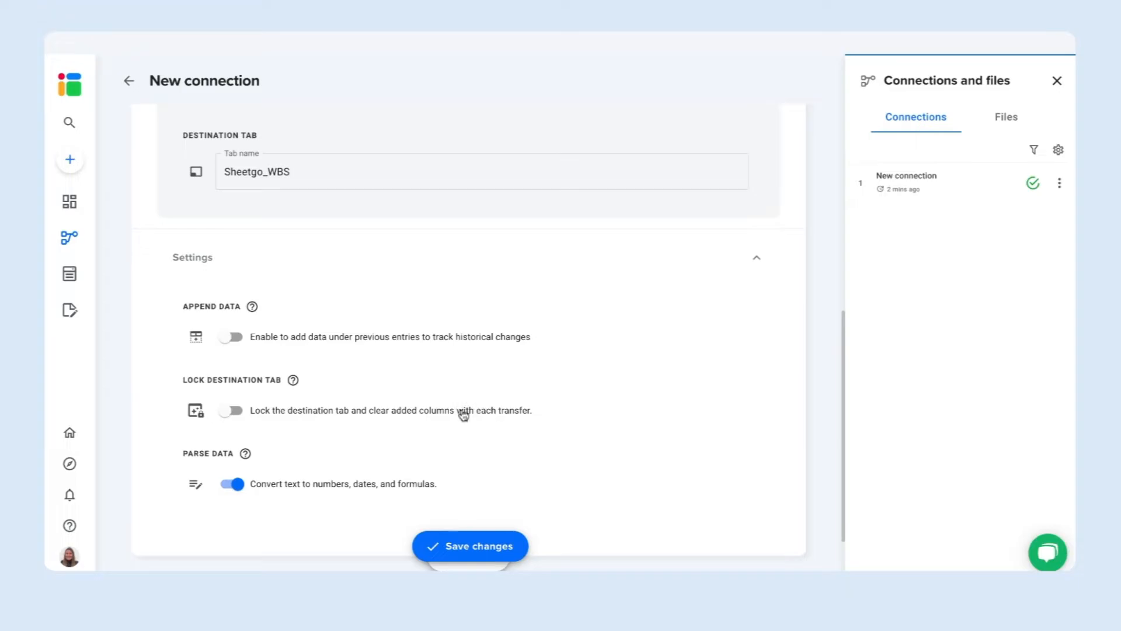
{"action": "scroll", "coordinate": [449, 417], "scroll_direction": "down", "scroll_amount": 2}
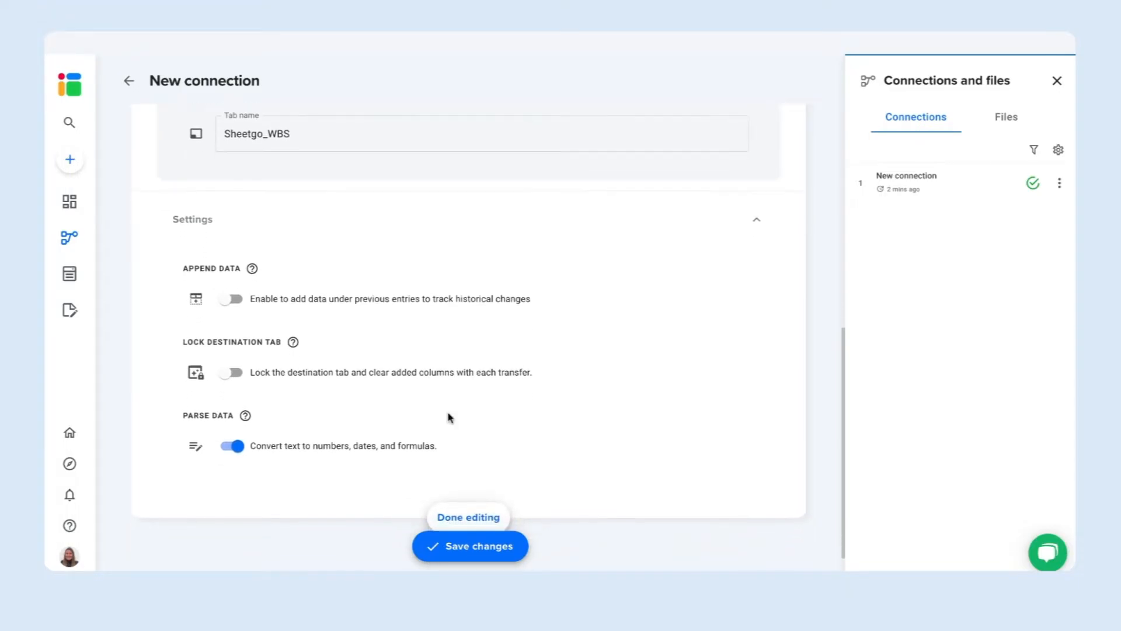
{"action": "left_click", "coordinate": [469, 548]}
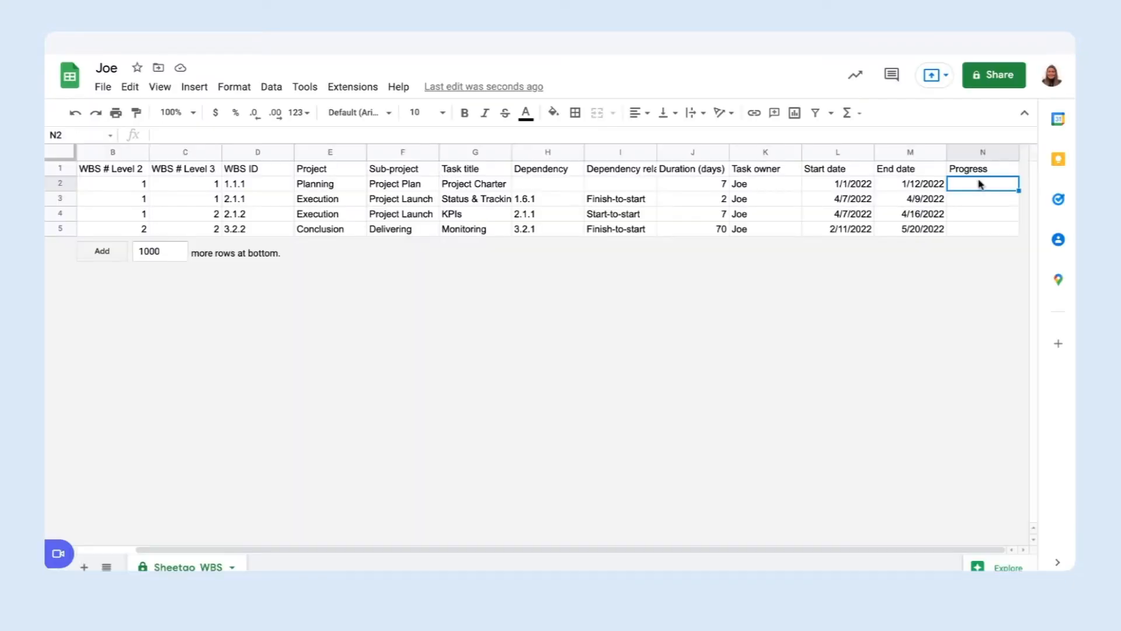
Format the empty cells N2:N5 under the Progress header in the team member's sheet as percentages.
{"action": "left_click_drag", "start_coordinate": [979, 184], "coordinate": [980, 234]}
{"action": "left_click_drag", "start_coordinate": [898, 152], "coordinate": [90, 170]}
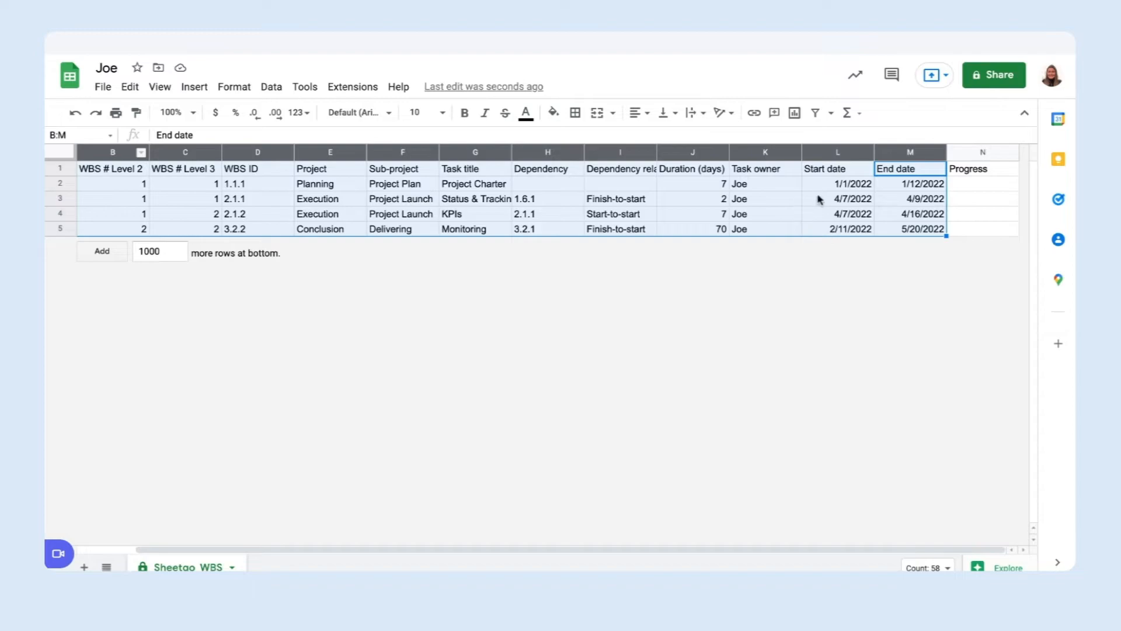
{"action": "left_click", "coordinate": [996, 153]}
{"action": "left_click", "coordinate": [985, 189]}
{"action": "left_click_drag", "start_coordinate": [985, 190], "coordinate": [985, 273]}
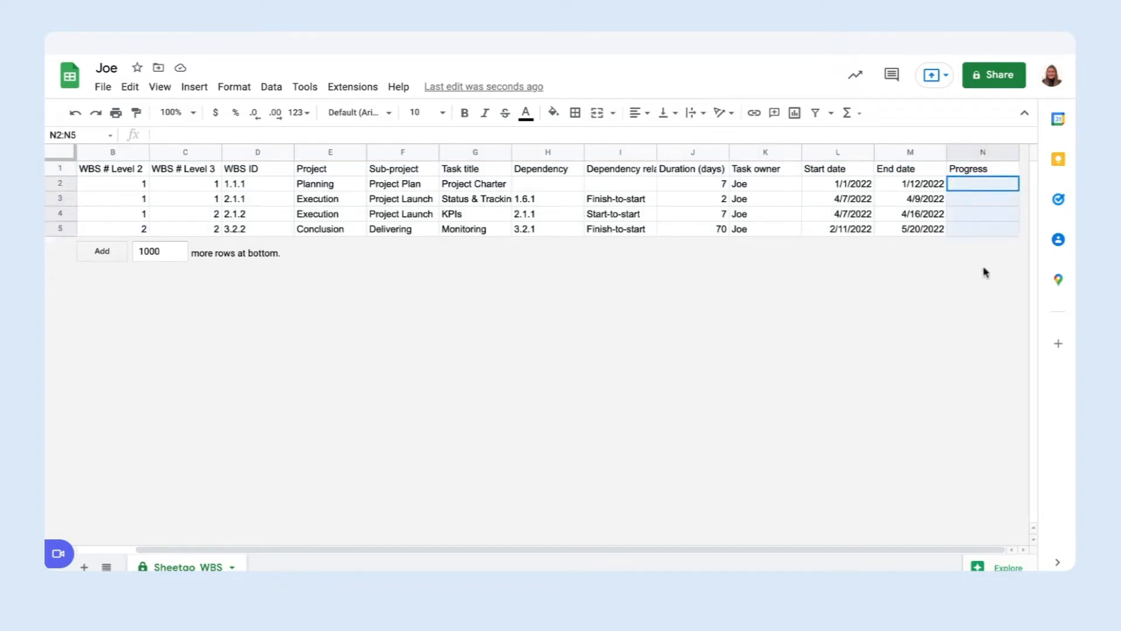
{"action": "left_click", "coordinate": [236, 113]}
Enter 10% progress for the first task and 0% for the other three tasks.
{"action": "left_click", "coordinate": [968, 190]}
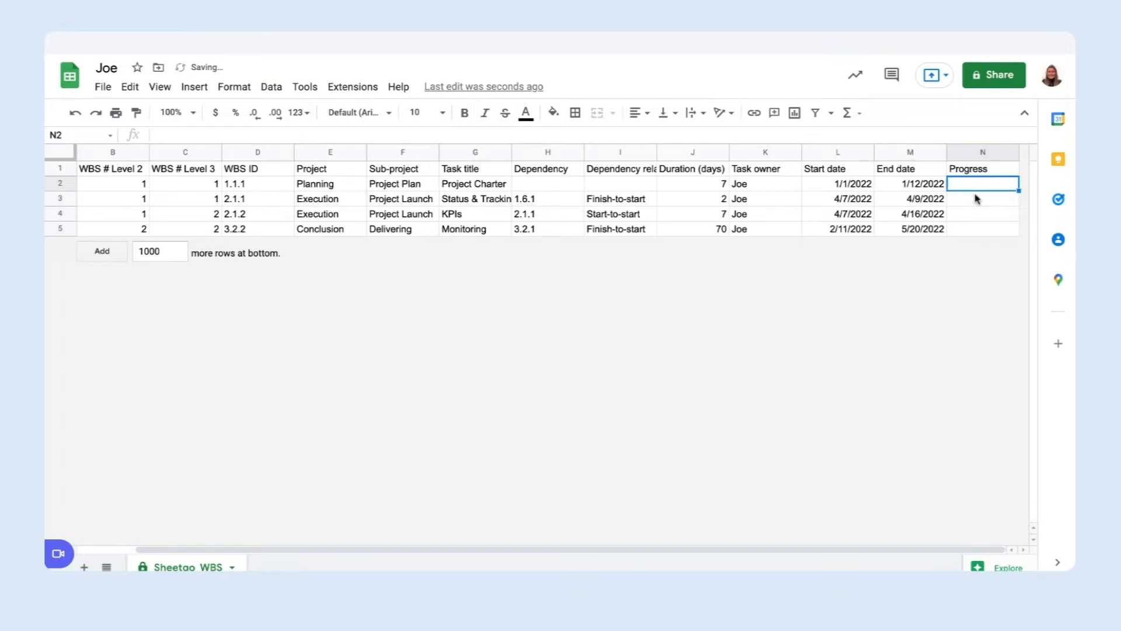
{"action": "type", "text": "10"}
{"action": "key", "text": "Return"}
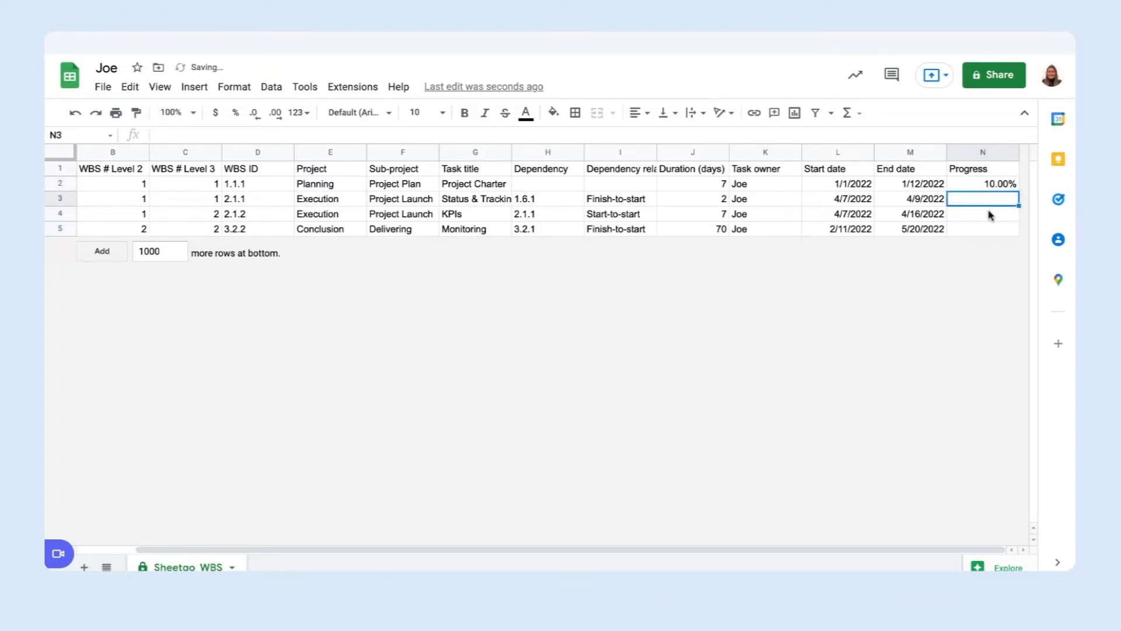
{"action": "type", "text": "0"}
{"action": "key", "text": "Return"}
{"action": "type", "text": "00"}
{"action": "key", "text": "Return"}
{"action": "type", "text": "0"}
{"action": "key", "text": "Return"}
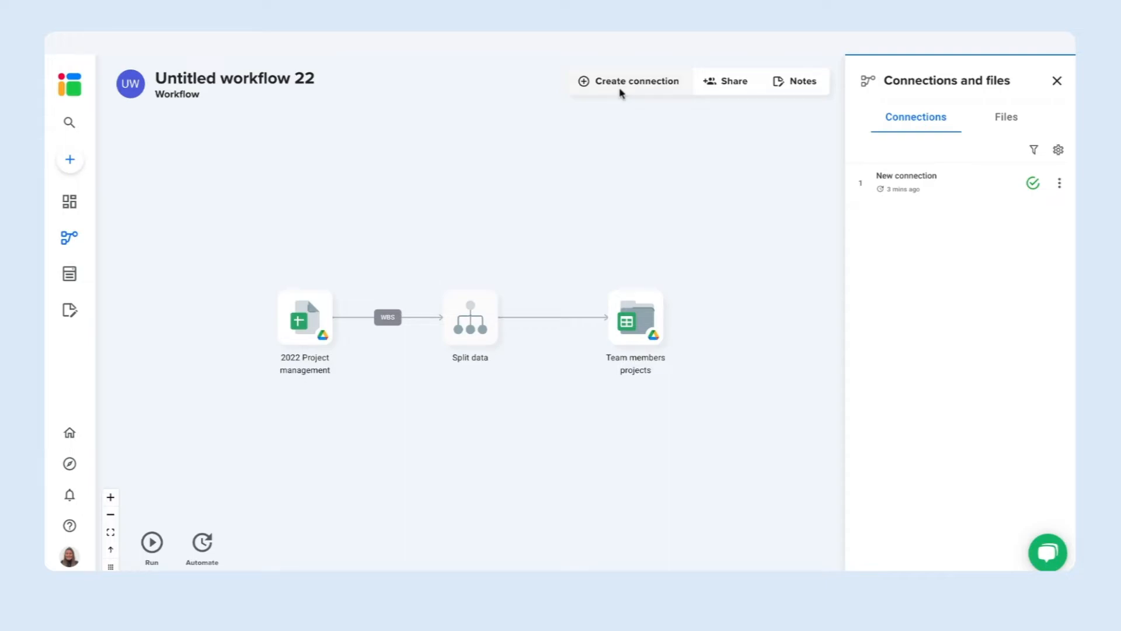
Create a second connection in the workflow that imports from files in a folder, using the Team members projects folder as source.
{"action": "left_click", "coordinate": [621, 93]}
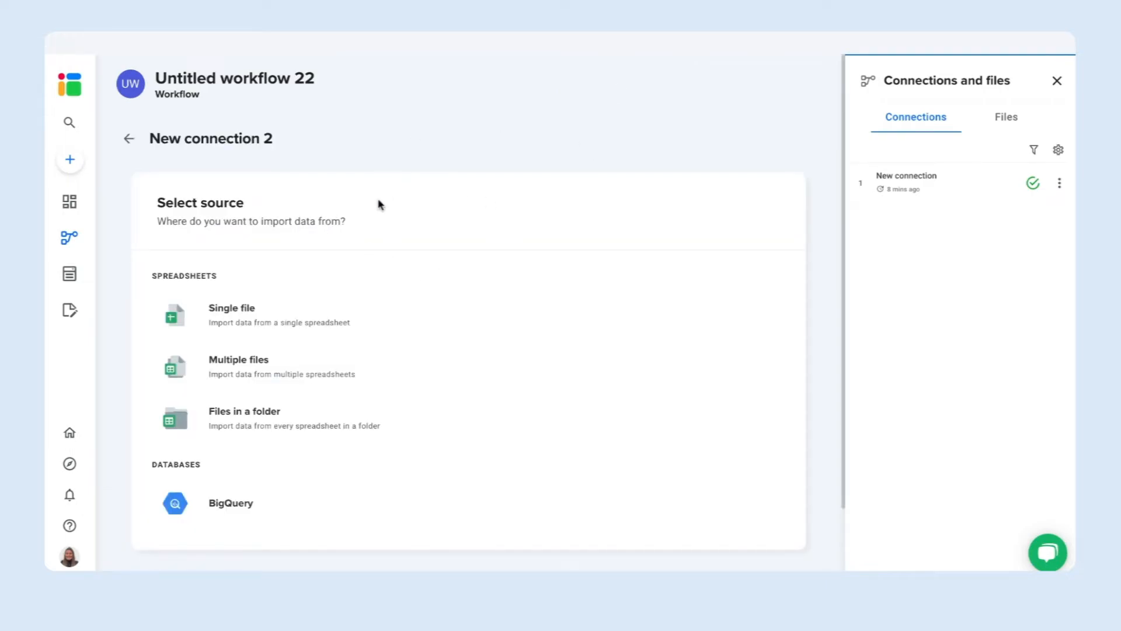
{"action": "left_click", "coordinate": [351, 430]}
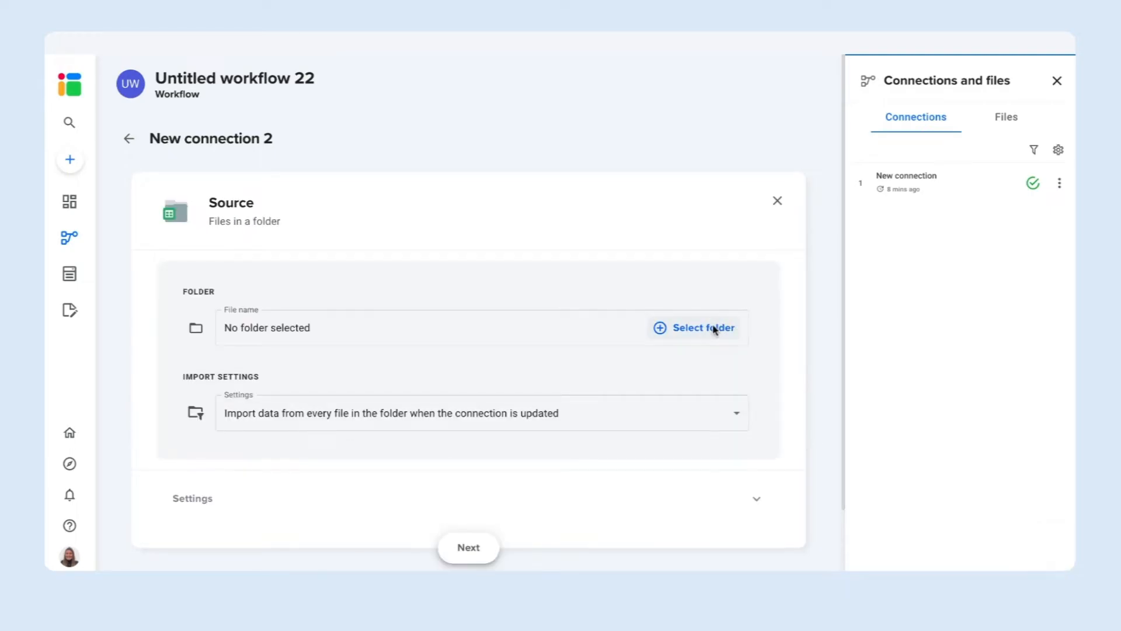
{"action": "left_click", "coordinate": [724, 326]}
{"action": "type", "text": "team m"}
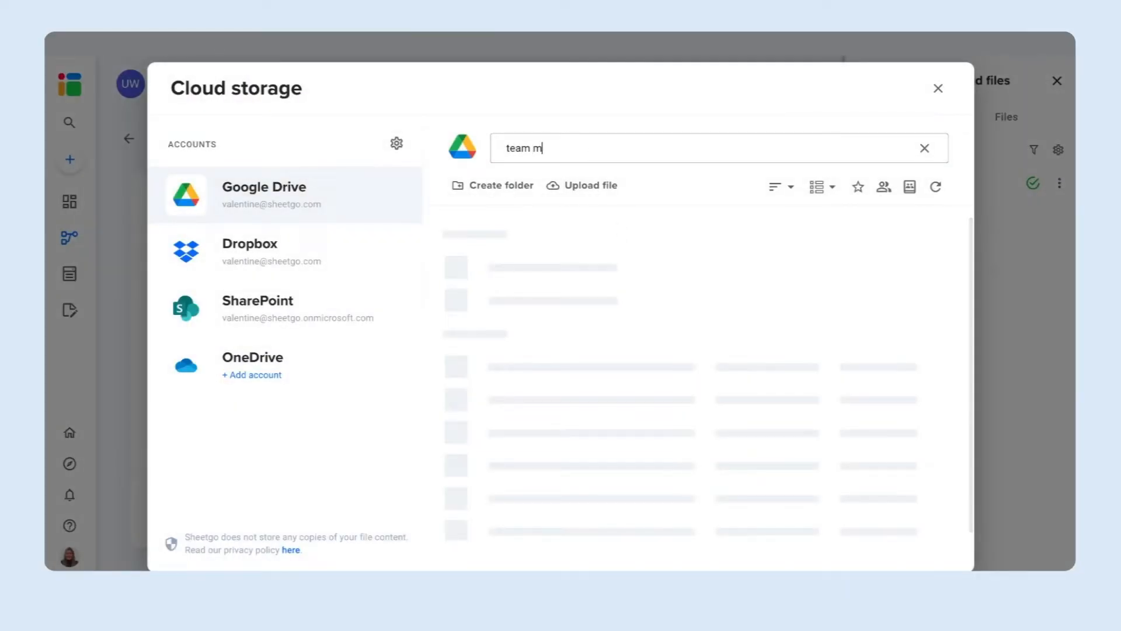
{"action": "type", "text": "embers"}
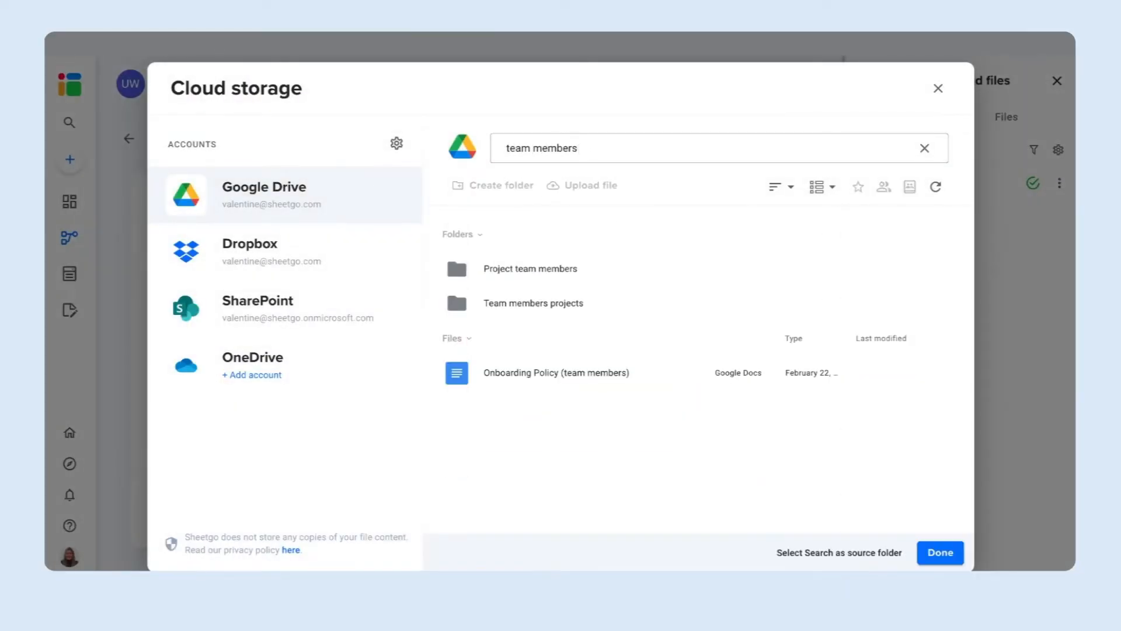
{"action": "left_click", "coordinate": [607, 312]}
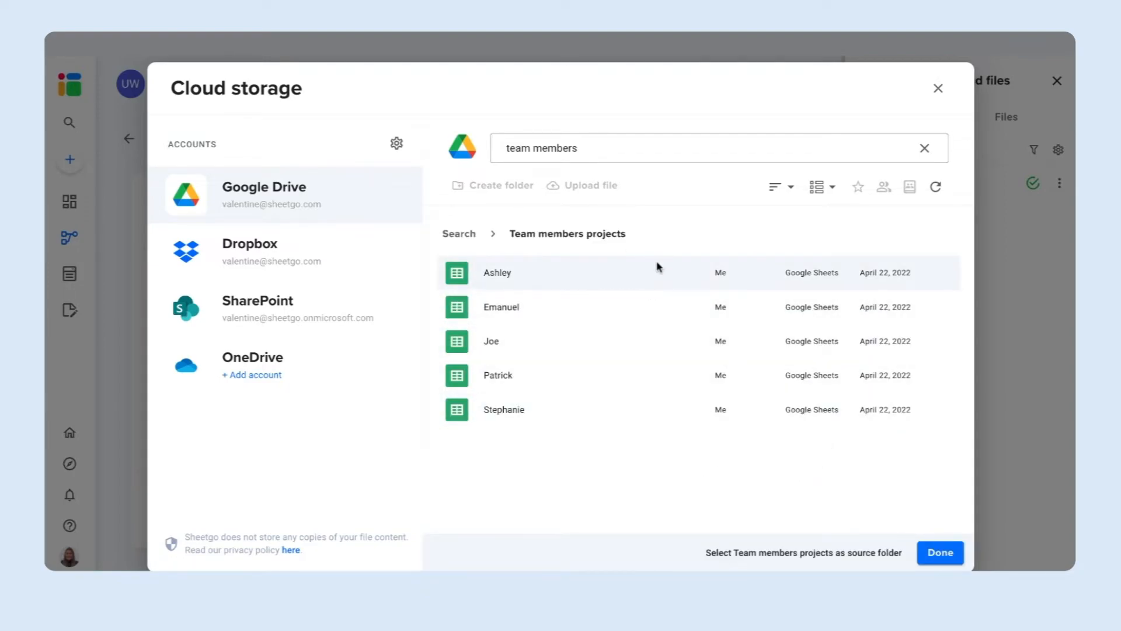
{"action": "left_click", "coordinate": [937, 555]}
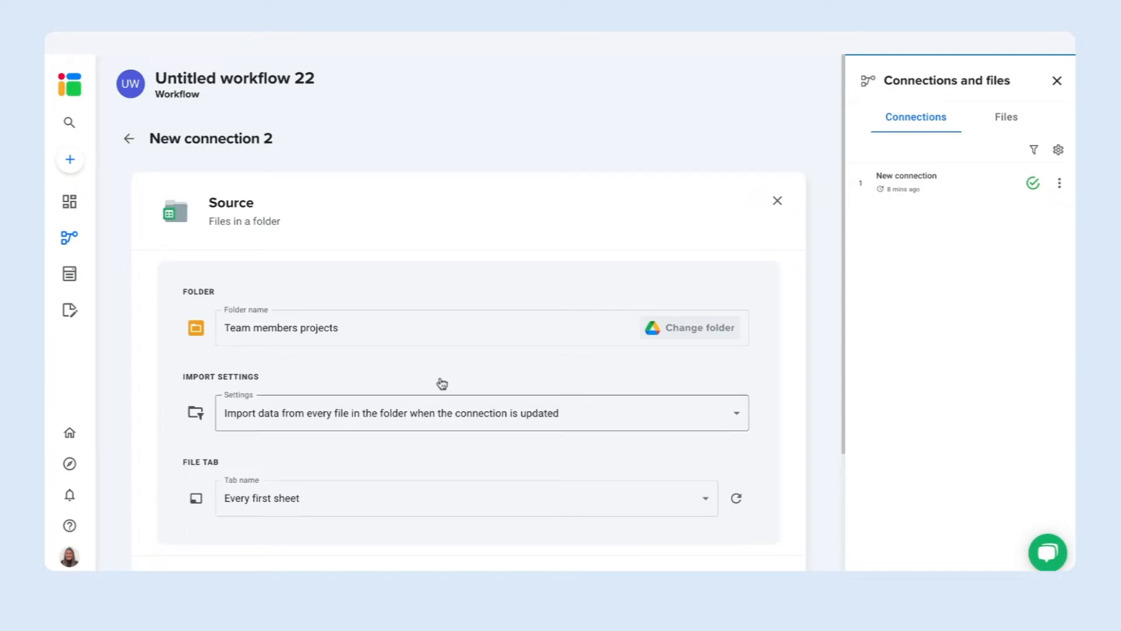
Keep importing data from every file in the folder and set the source file tab to Sheetgo_WBS.
{"action": "left_click", "coordinate": [442, 383]}
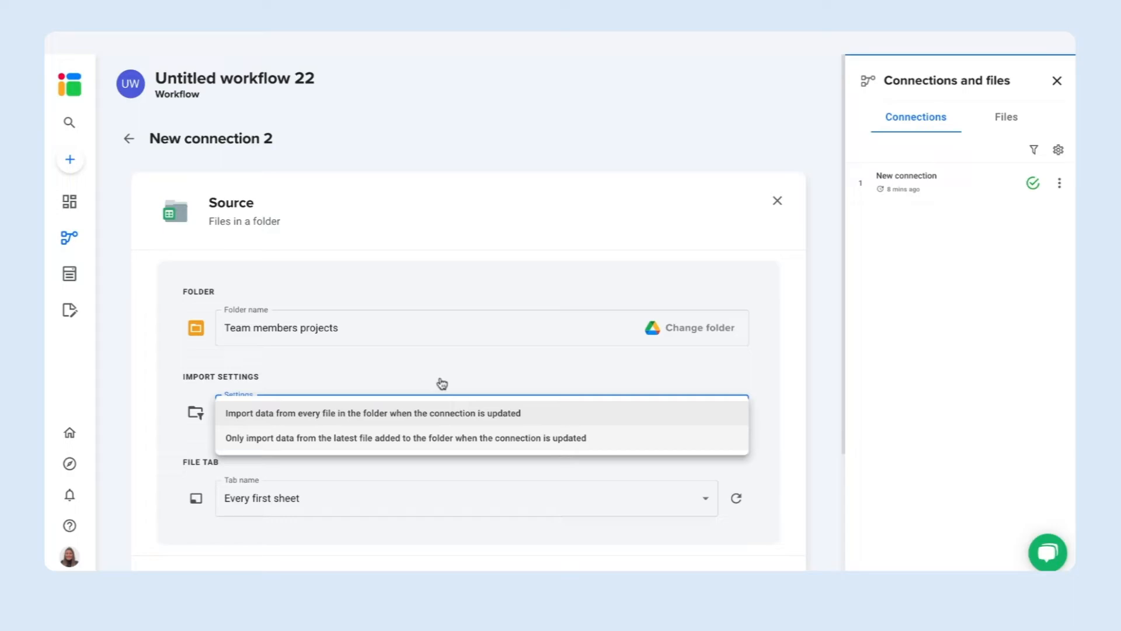
{"action": "left_click", "coordinate": [442, 384]}
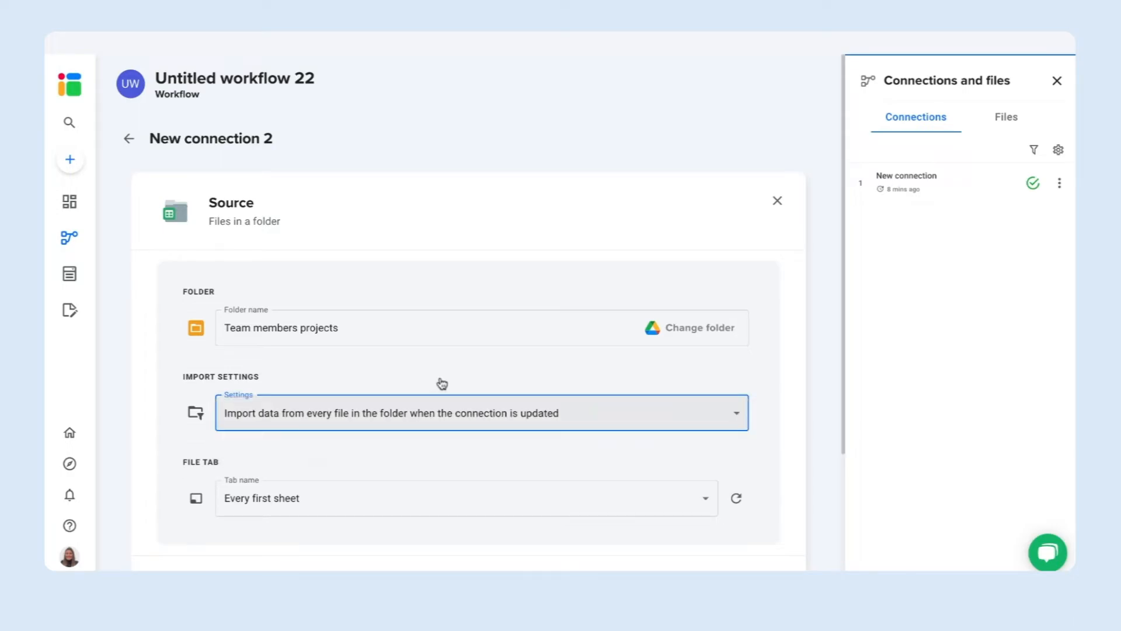
{"action": "scroll", "coordinate": [442, 384], "scroll_direction": "down", "scroll_amount": 1}
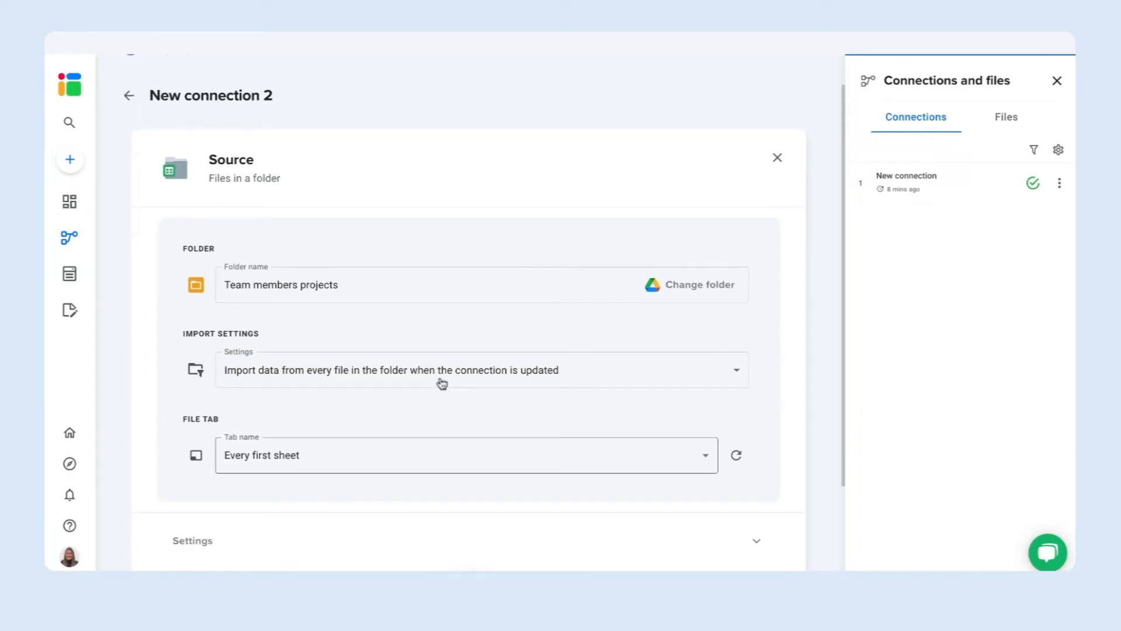
{"action": "left_click", "coordinate": [442, 458]}
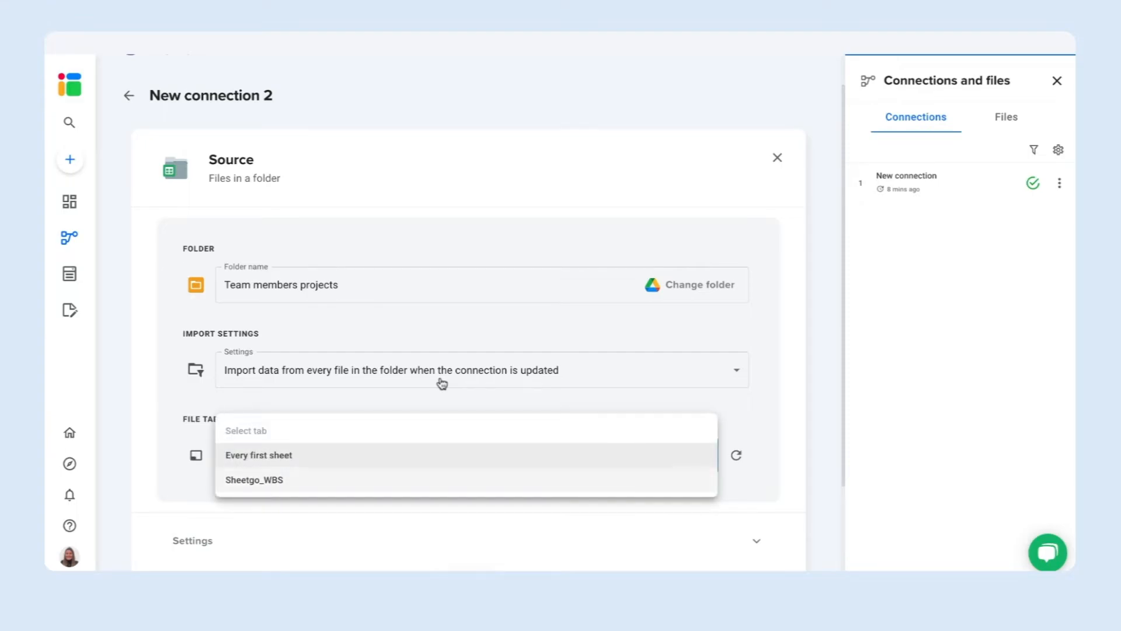
{"action": "left_click", "coordinate": [442, 480]}
{"action": "scroll", "coordinate": [442, 383], "scroll_direction": "down", "scroll_amount": 1}
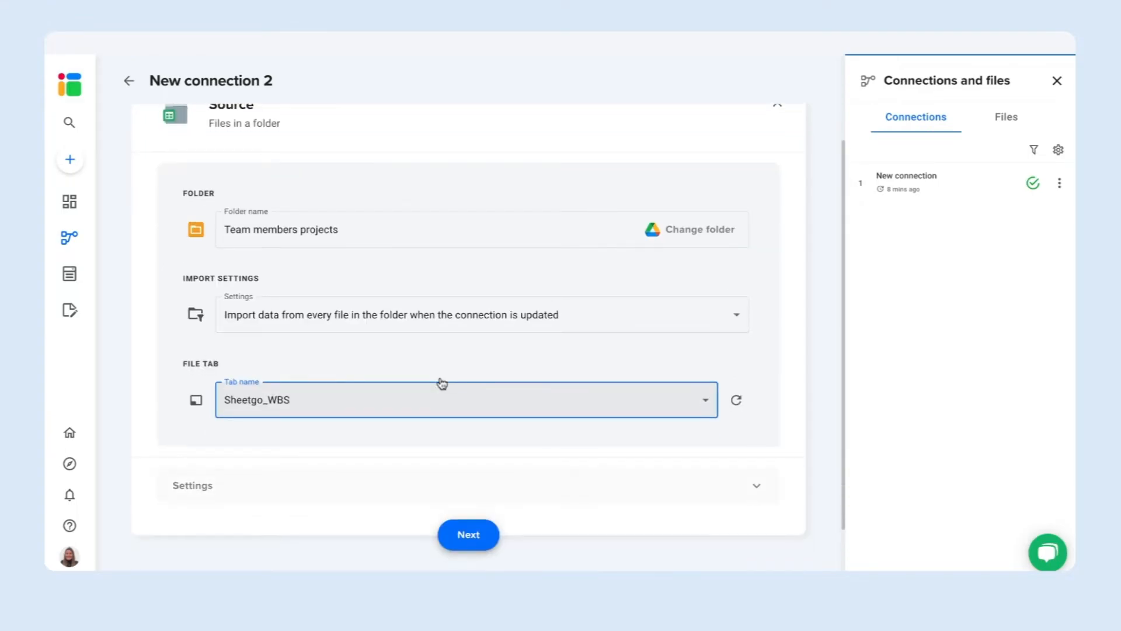
Add a Merge process to the connection, using the first row as the header.
{"action": "left_click", "coordinate": [468, 534]}
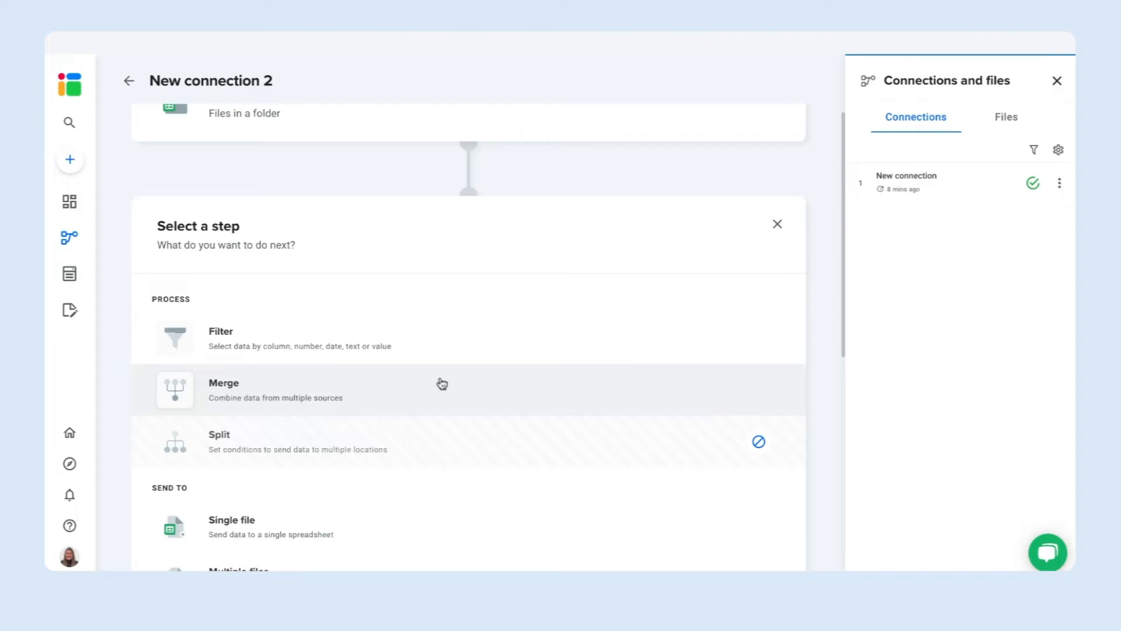
{"action": "left_click", "coordinate": [442, 383]}
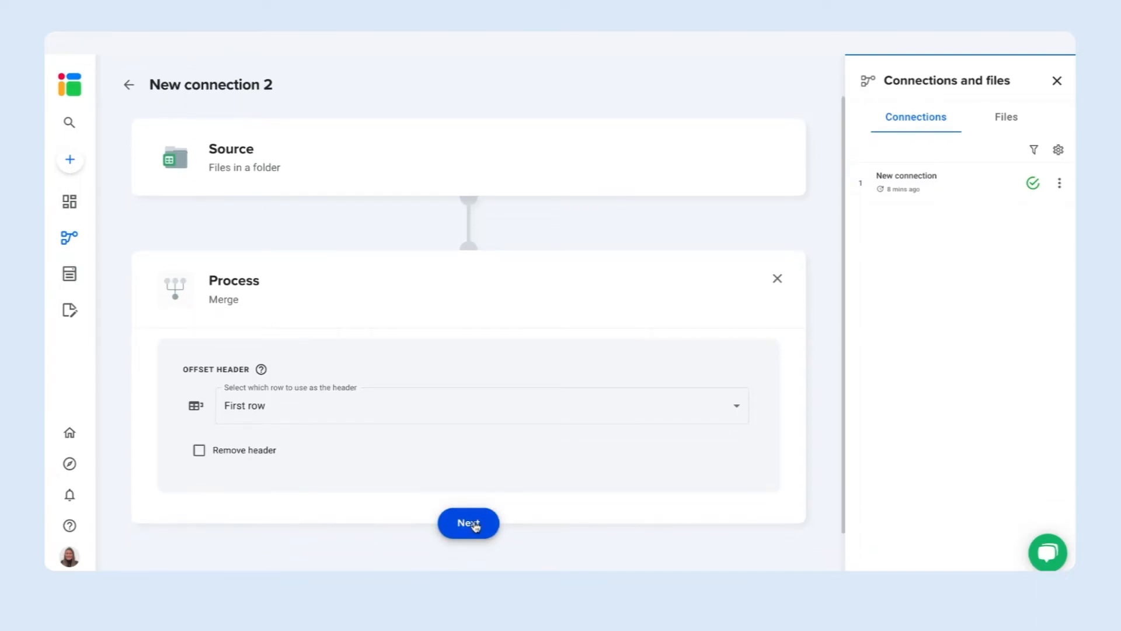
{"action": "left_click", "coordinate": [469, 523]}
Send the merged data to a single existing file, 2022 Project management.
{"action": "scroll", "coordinate": [476, 527], "scroll_direction": "down", "scroll_amount": 5}
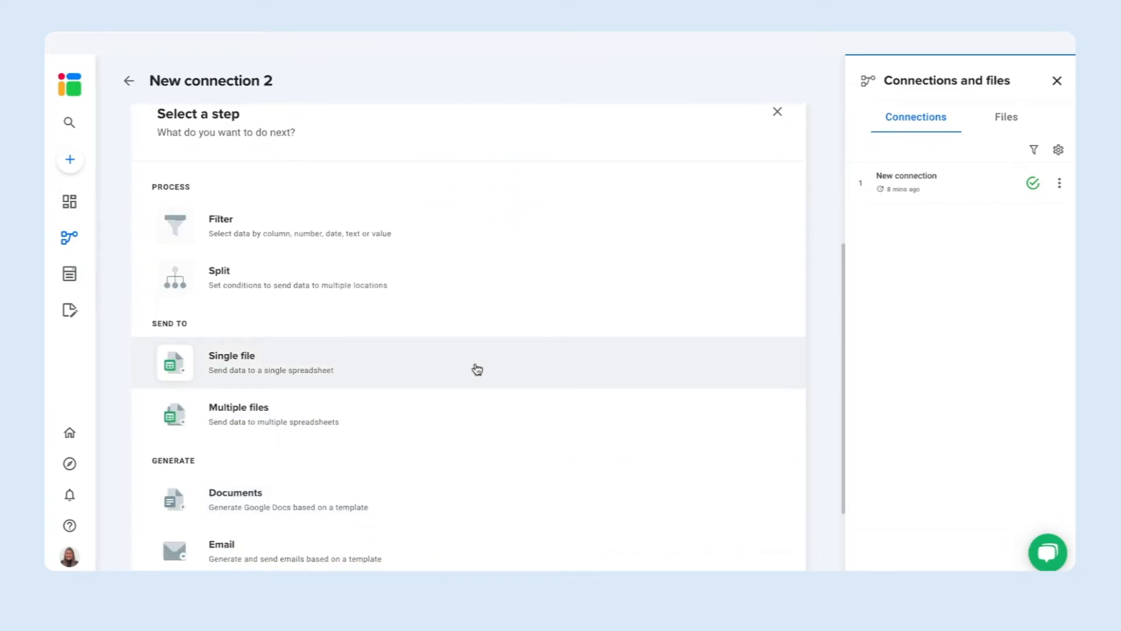
{"action": "left_click", "coordinate": [478, 369]}
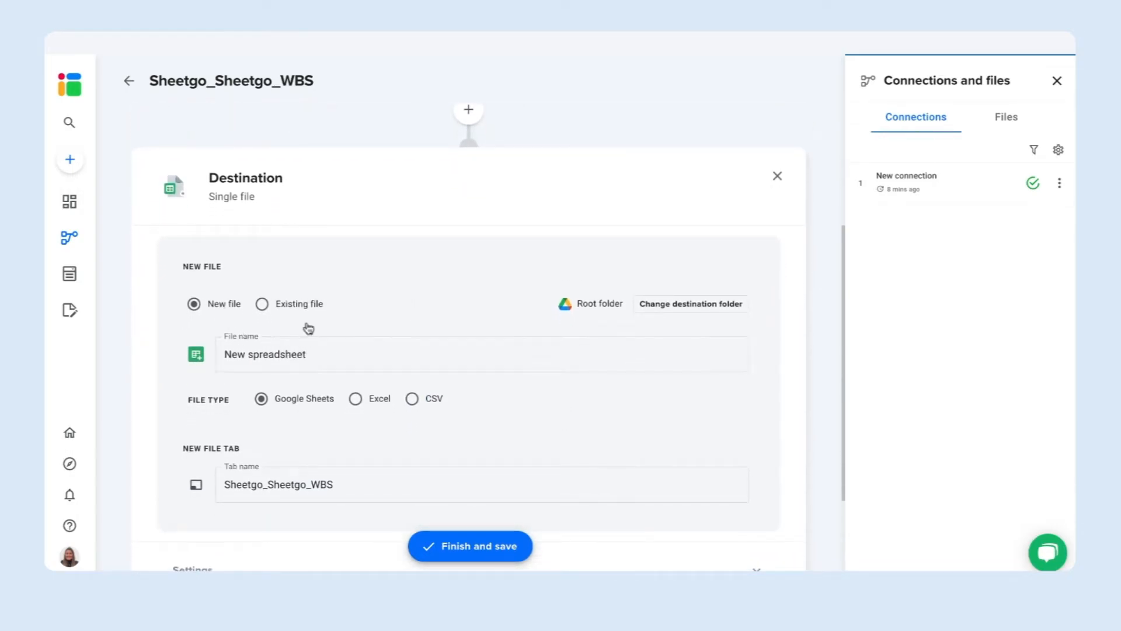
{"action": "left_click", "coordinate": [281, 306]}
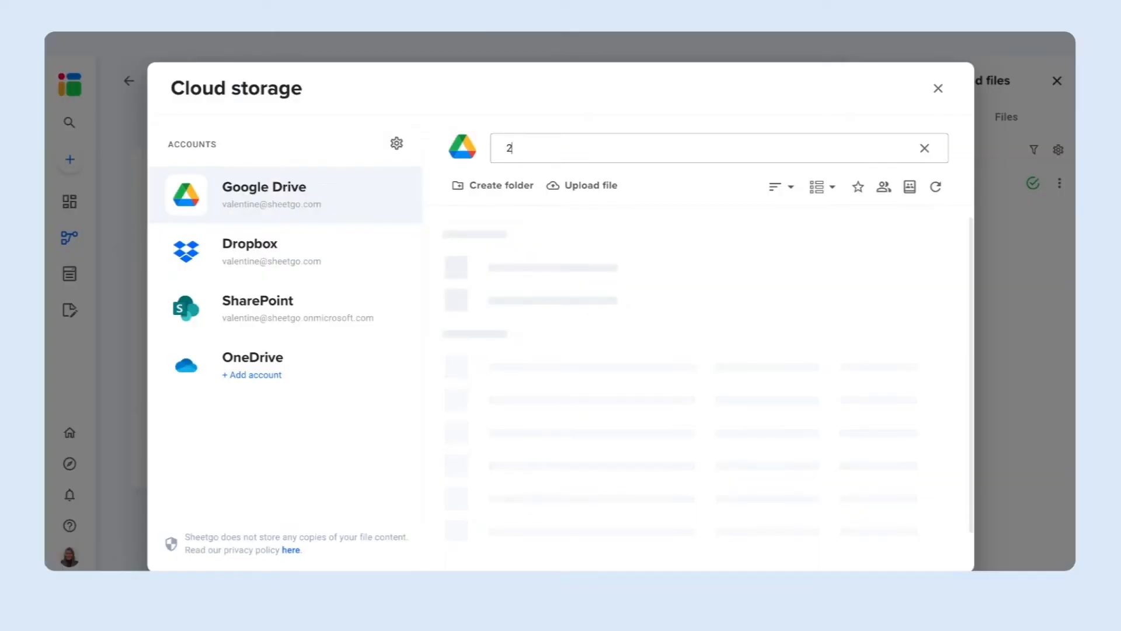
{"action": "type", "text": "022 Project management"}
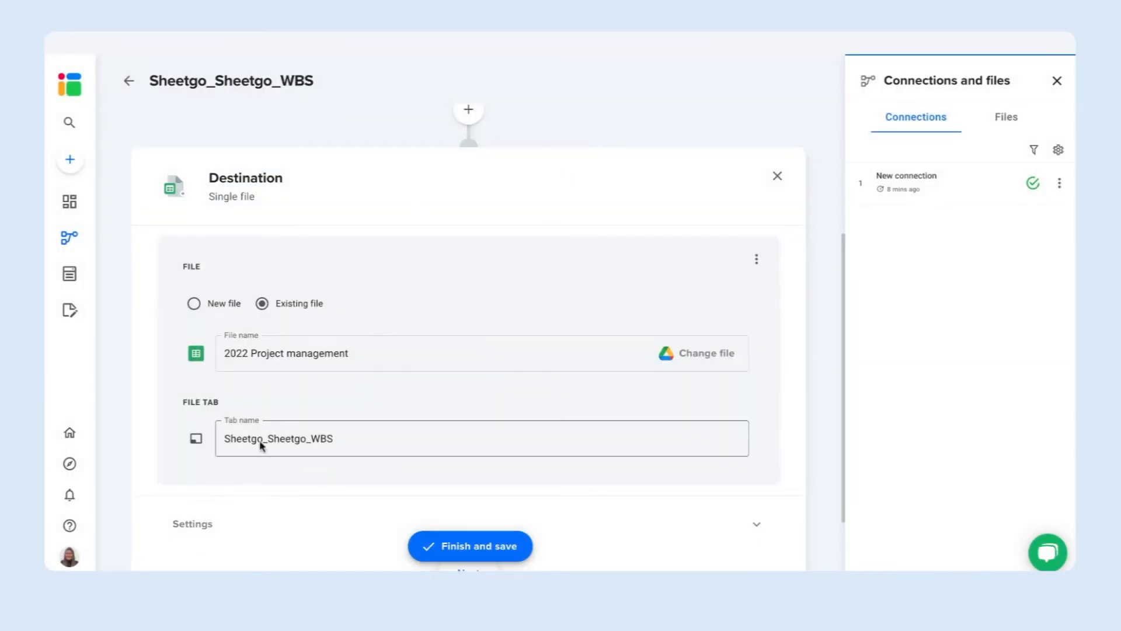
Name the destination tab "Progress team" and finish and save the connection.
{"action": "left_click", "coordinate": [283, 439]}
{"action": "double_click", "coordinate": [287, 442]}
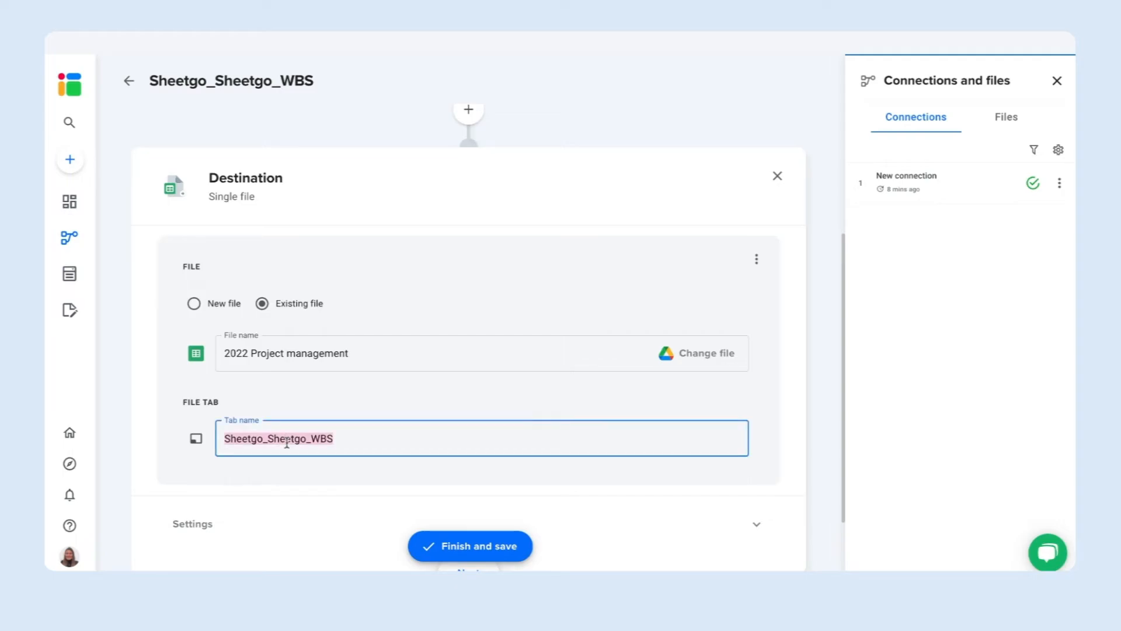
{"action": "type", "text": "Progr"}
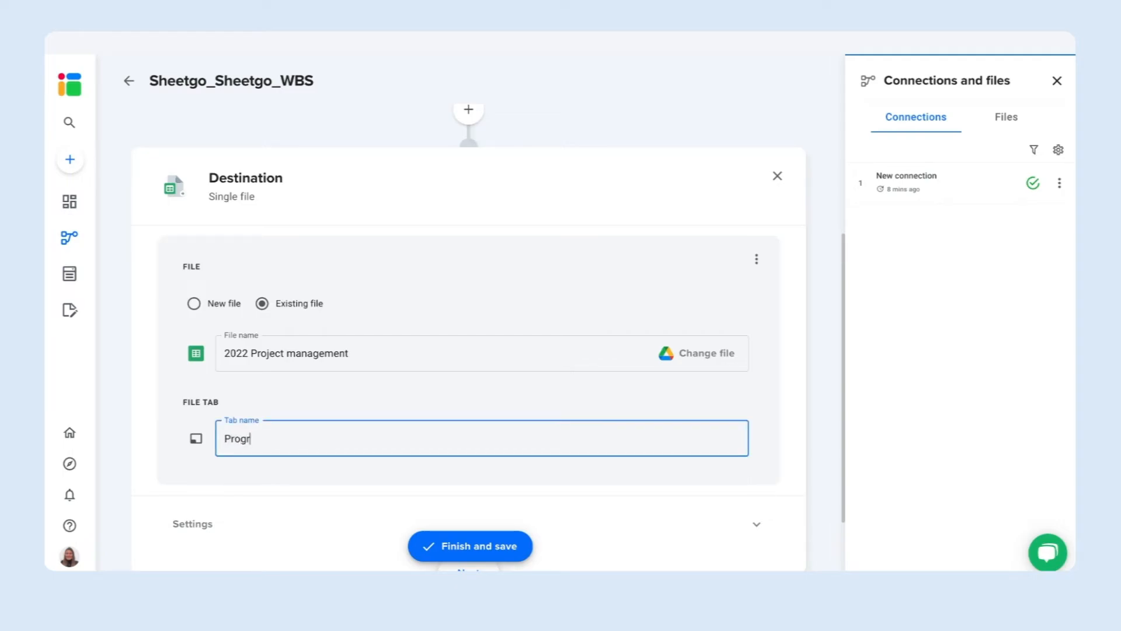
{"action": "type", "text": "ess team"}
{"action": "scroll", "coordinate": [457, 461], "scroll_direction": "down", "scroll_amount": 2}
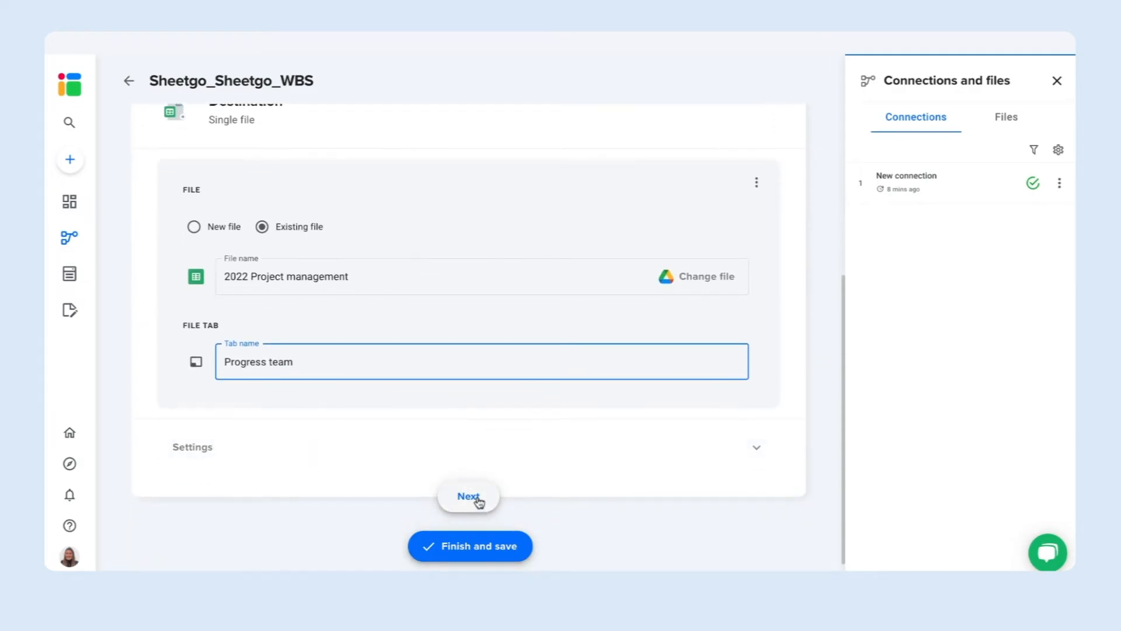
{"action": "left_click", "coordinate": [478, 555]}
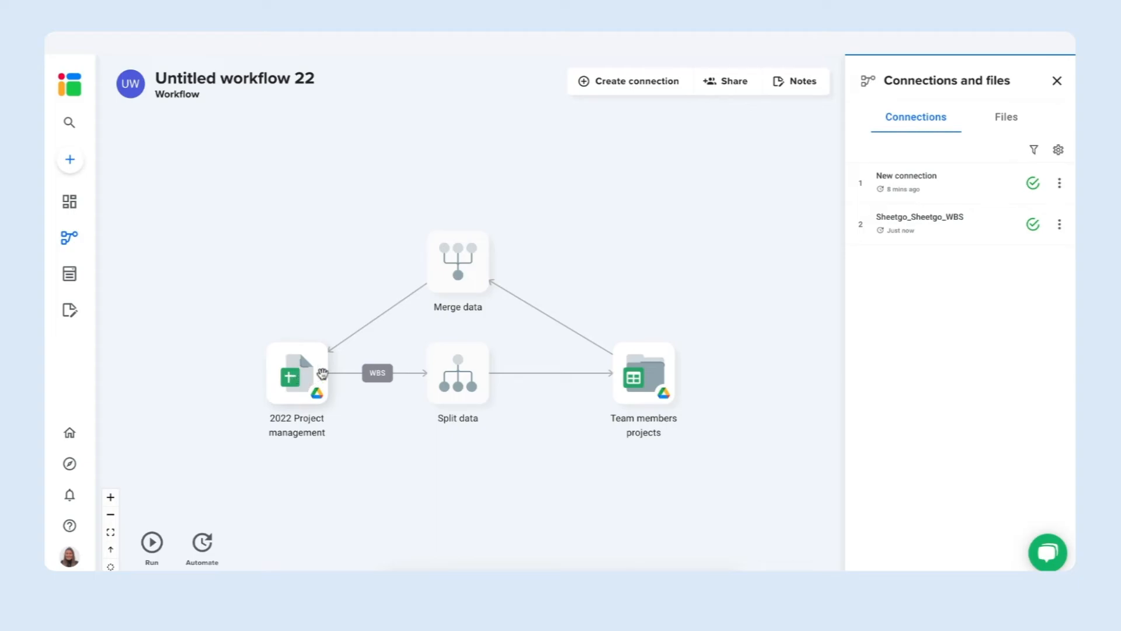
Open the 2022 Project management spreadsheet and format the Progress column on the Progress team tab as a percentage.
{"action": "left_click", "coordinate": [298, 380]}
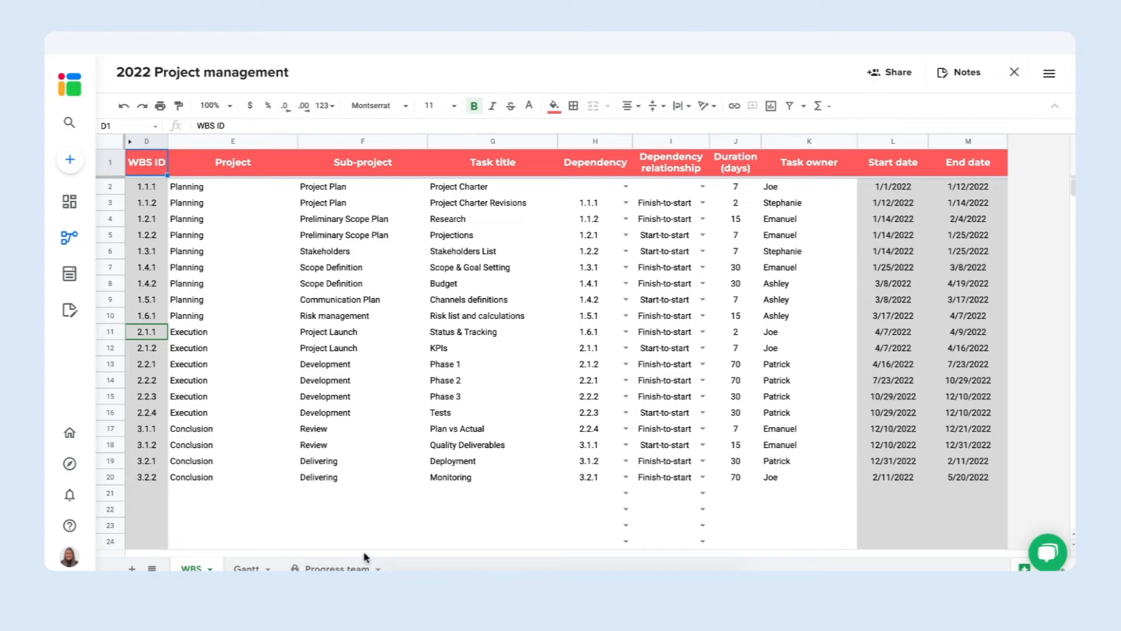
{"action": "left_click", "coordinate": [342, 568]}
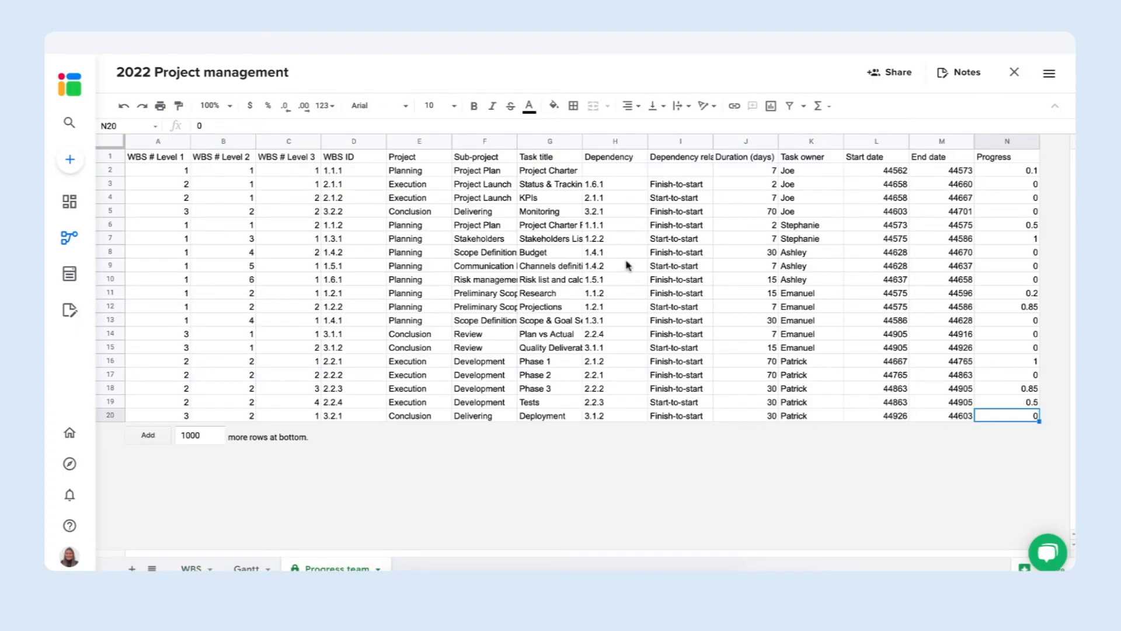
{"action": "left_click", "coordinate": [1007, 140]}
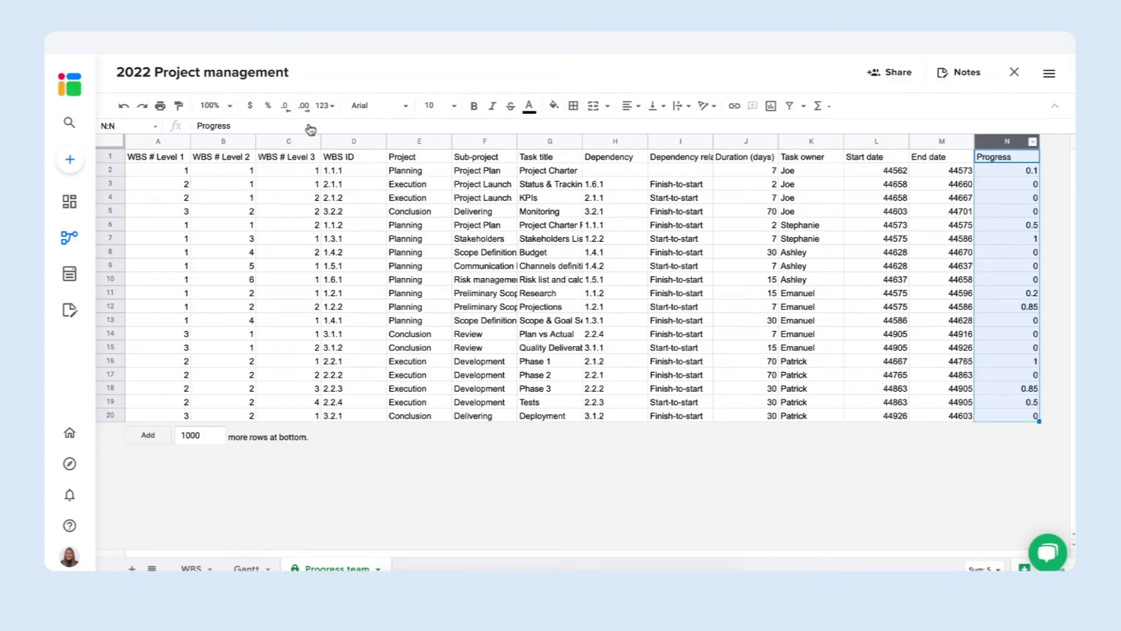
{"action": "left_click", "coordinate": [266, 107]}
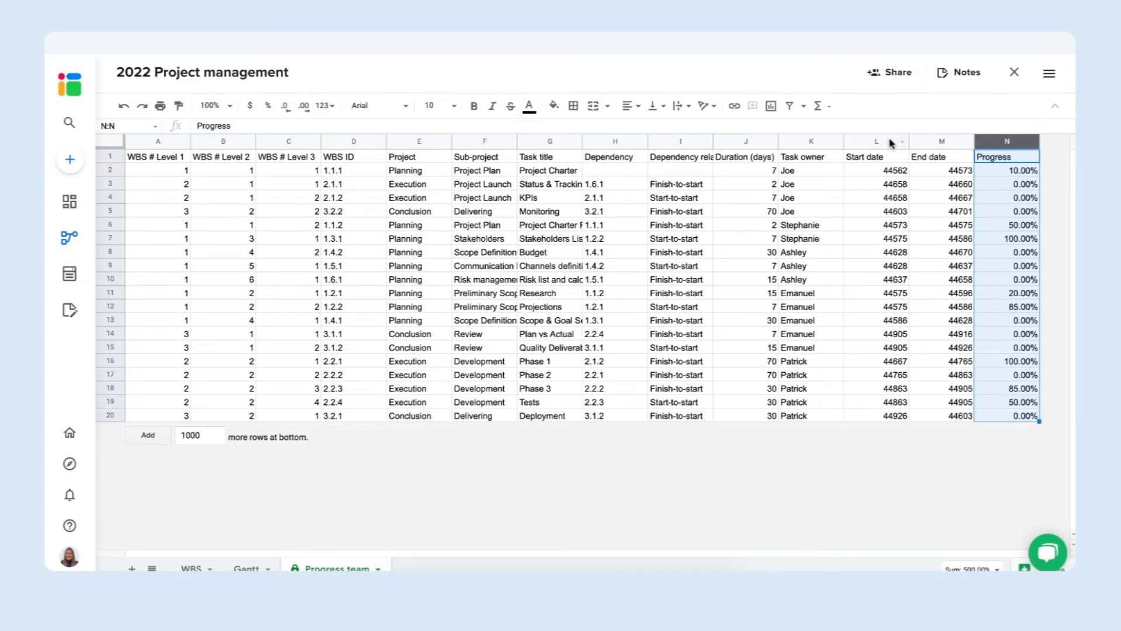
Format the Start date and End date columns of the Progress team tab as Date.
{"action": "left_click_drag", "start_coordinate": [892, 143], "coordinate": [931, 142]}
{"action": "left_click", "coordinate": [326, 106]}
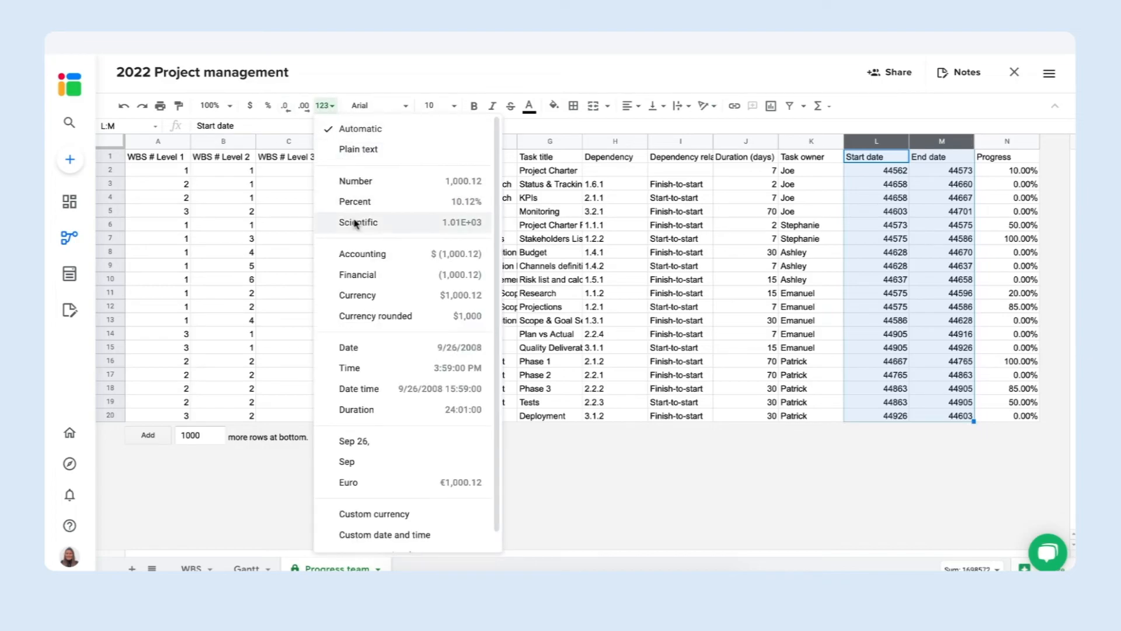
{"action": "left_click", "coordinate": [368, 347]}
{"action": "left_click", "coordinate": [875, 320]}
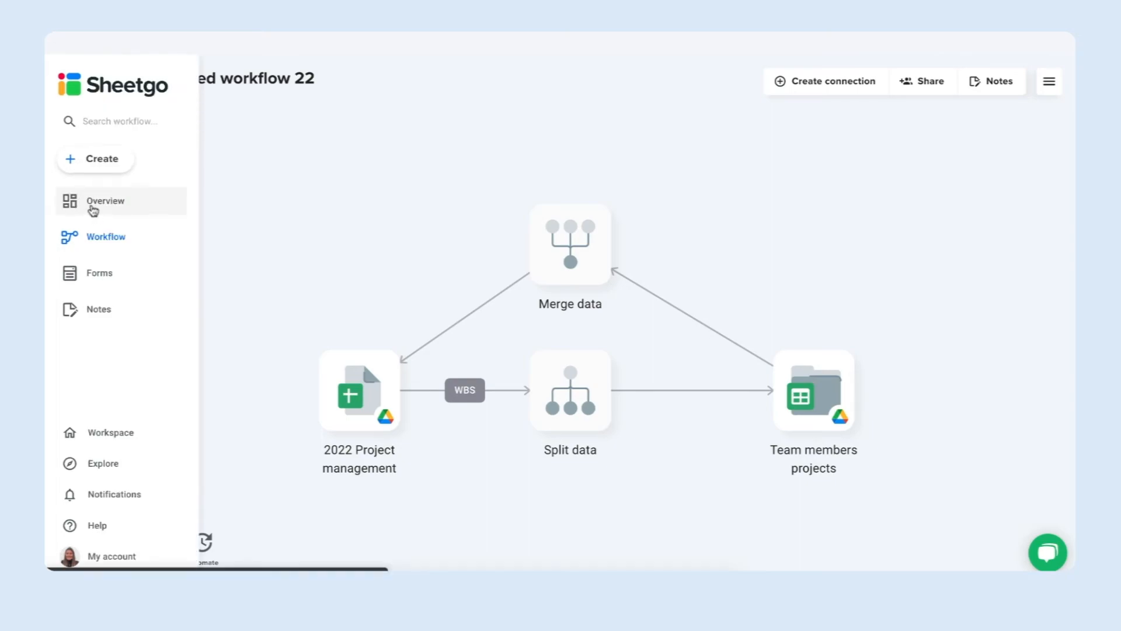
Rename the workflow as "Project management" from its overview page.
{"action": "left_click", "coordinate": [92, 209]}
{"action": "left_click", "coordinate": [591, 140]}
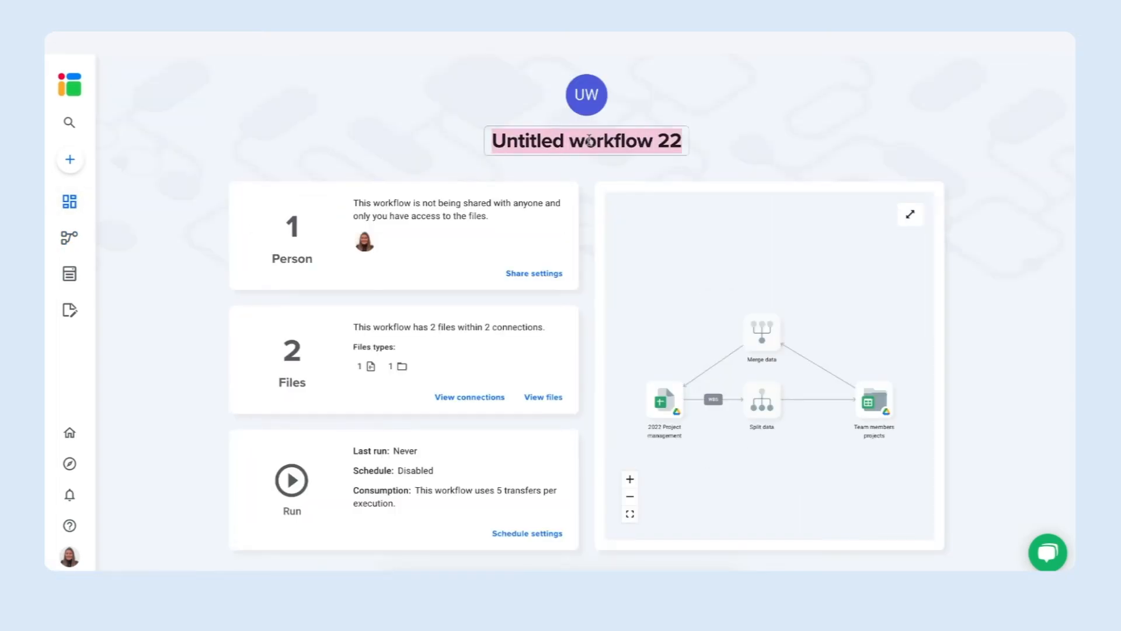
{"action": "type", "text": "Projec"}
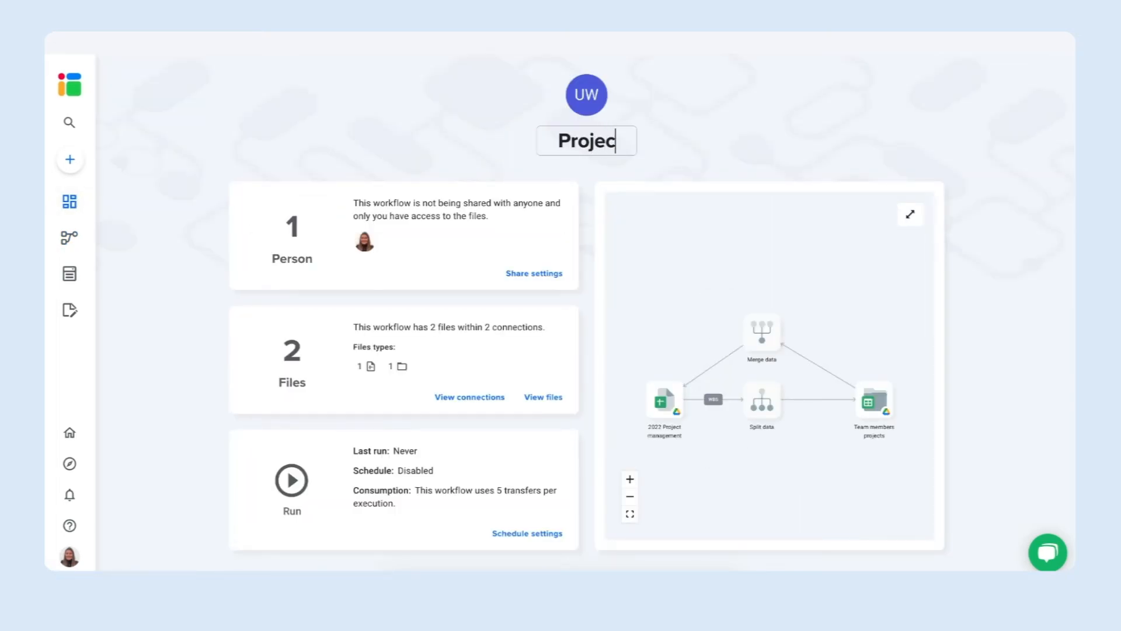
{"action": "type", "text": "t management"}
{"action": "key", "text": "Return"}
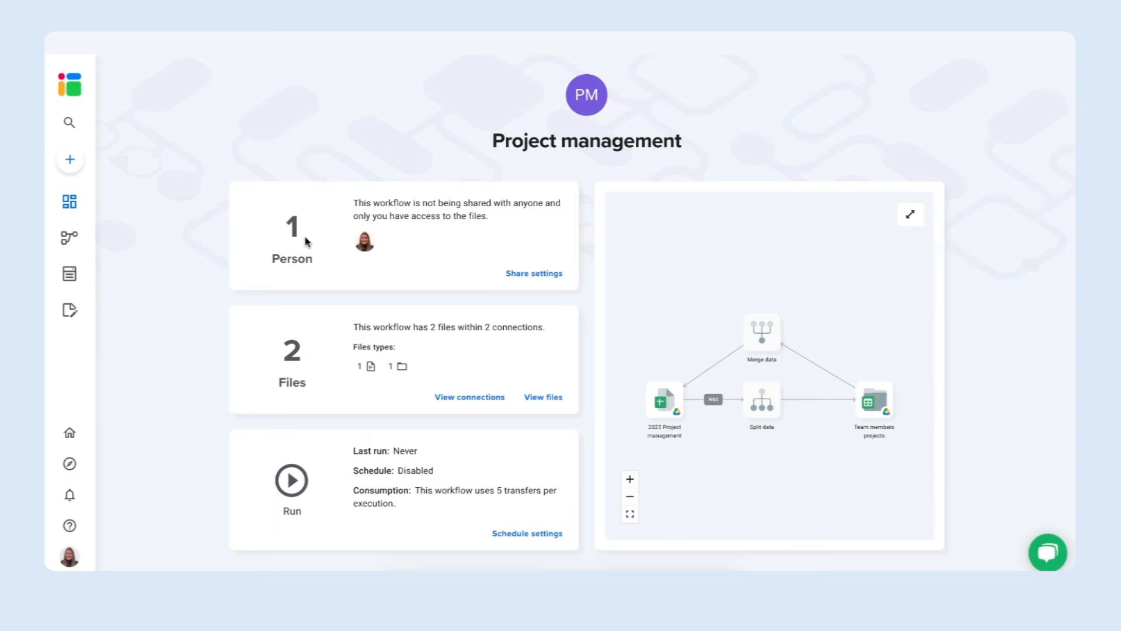
View the workflow's sharing settings, including the field for adding people, and close them without adding anyone.
{"action": "left_click", "coordinate": [530, 275]}
{"action": "left_click", "coordinate": [506, 205]}
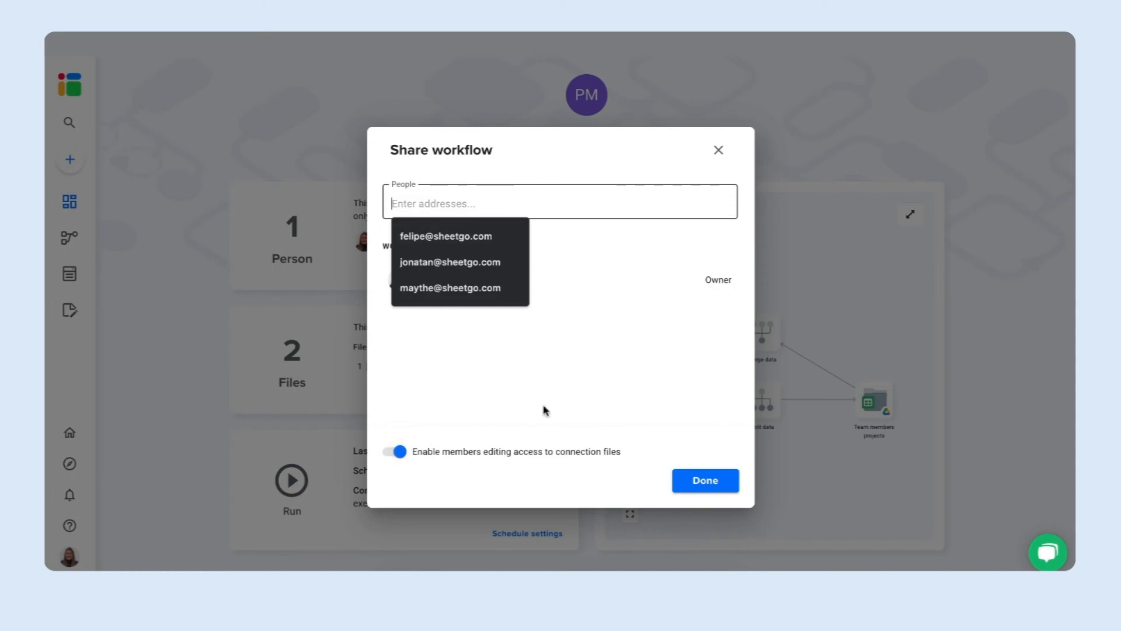
{"action": "left_click", "coordinate": [684, 485]}
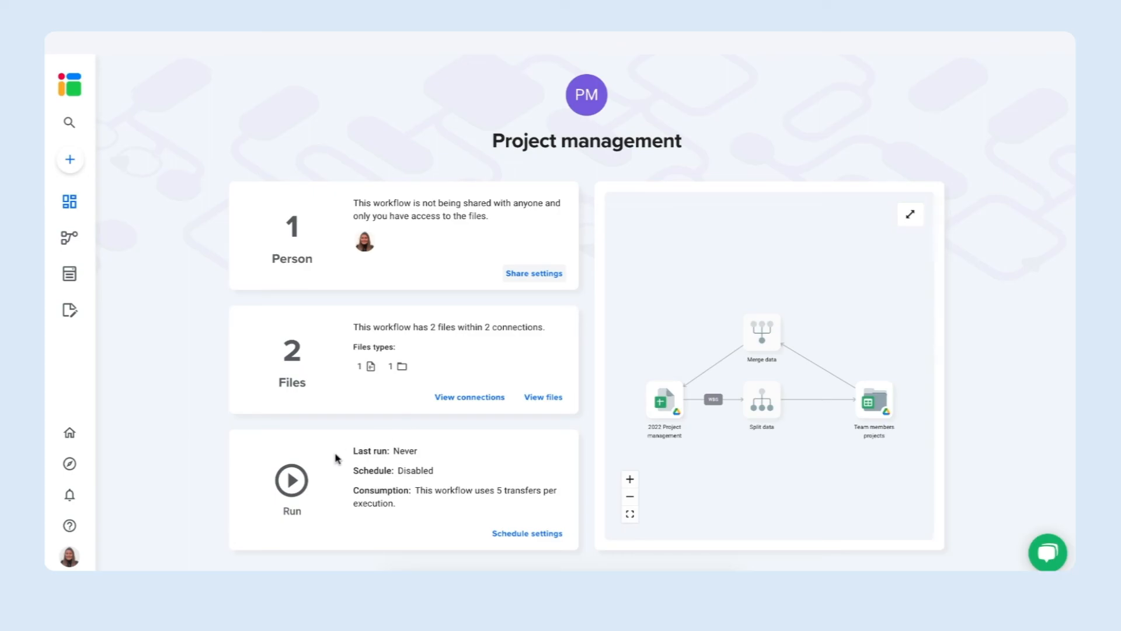
Enable automatic runs for the workflow, once a day between 9:00 and 10:00 AM.
{"action": "left_click", "coordinate": [523, 534]}
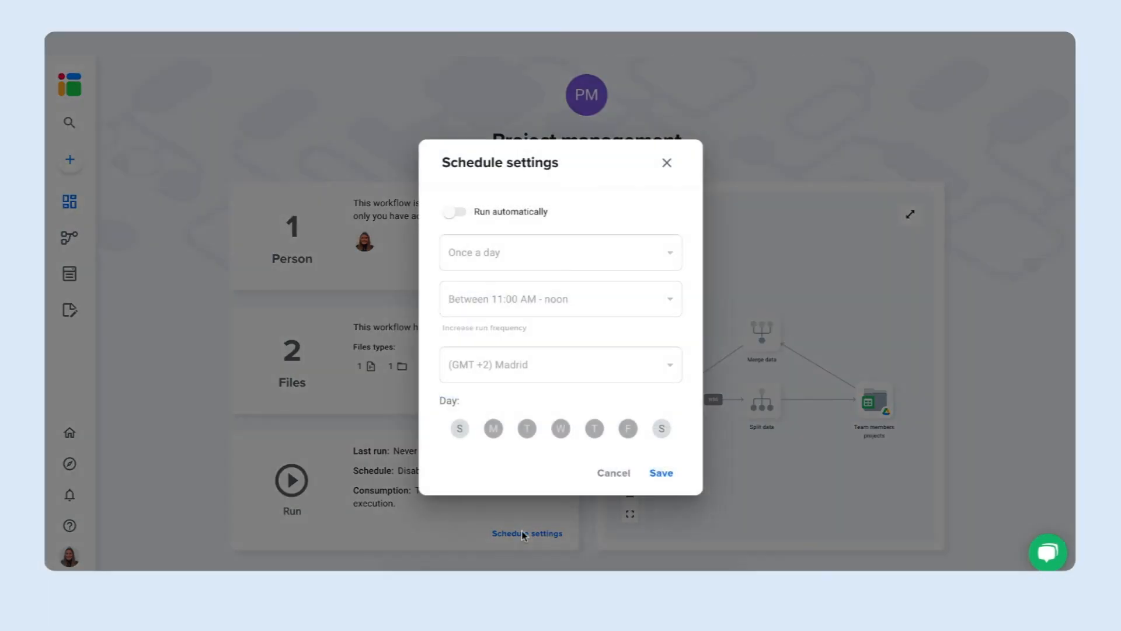
{"action": "left_click", "coordinate": [457, 212]}
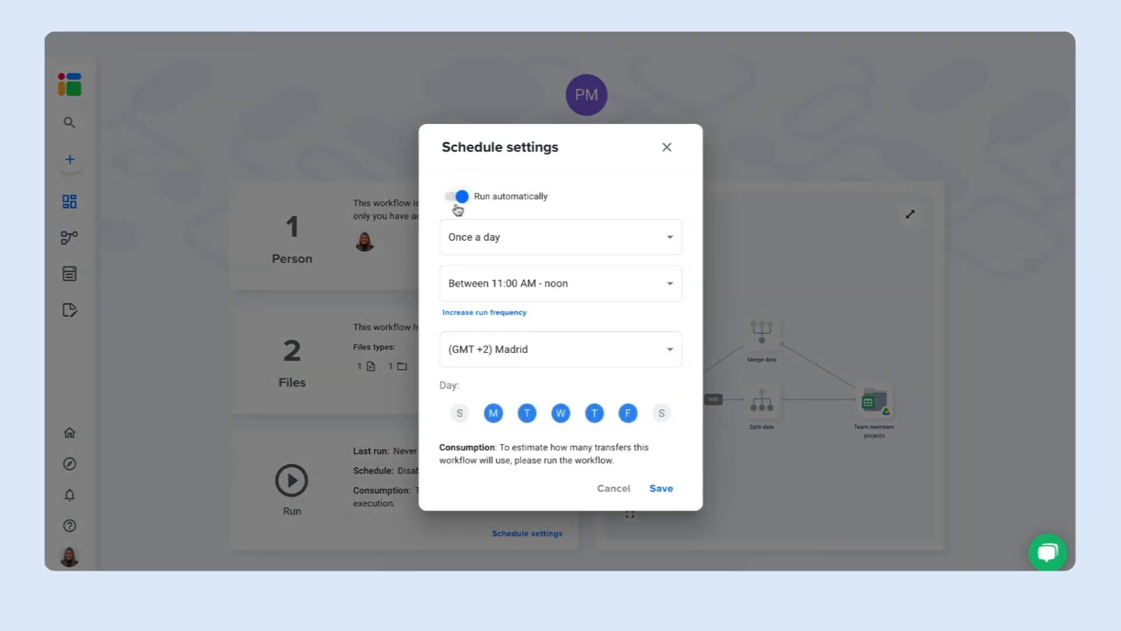
{"action": "left_click", "coordinate": [562, 237]}
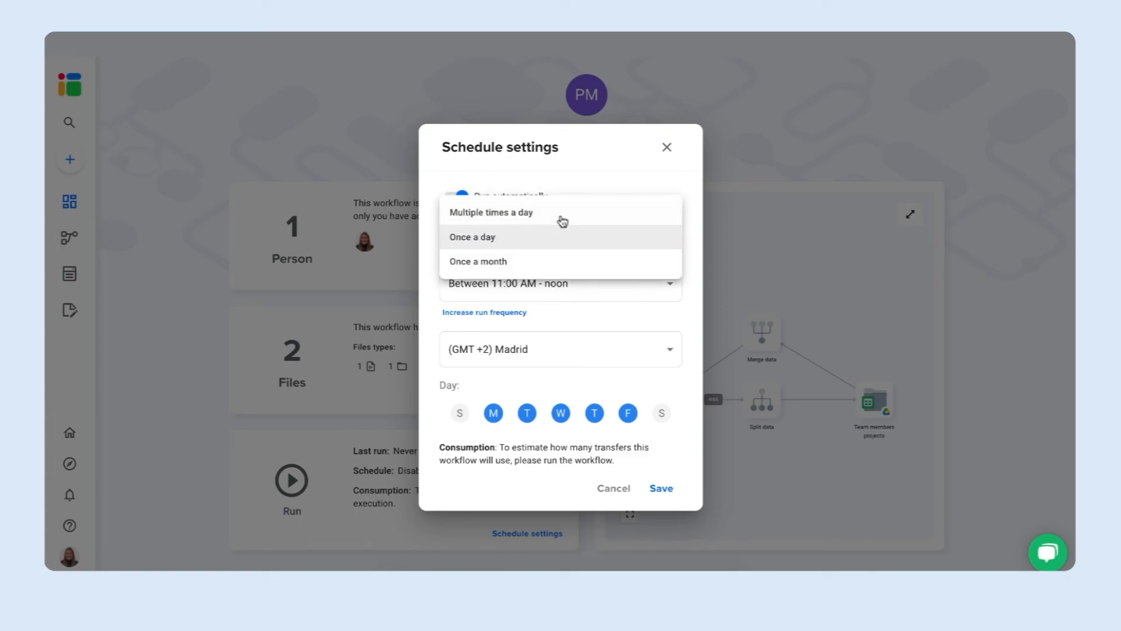
{"action": "left_click", "coordinate": [560, 238]}
{"action": "left_click", "coordinate": [567, 289]}
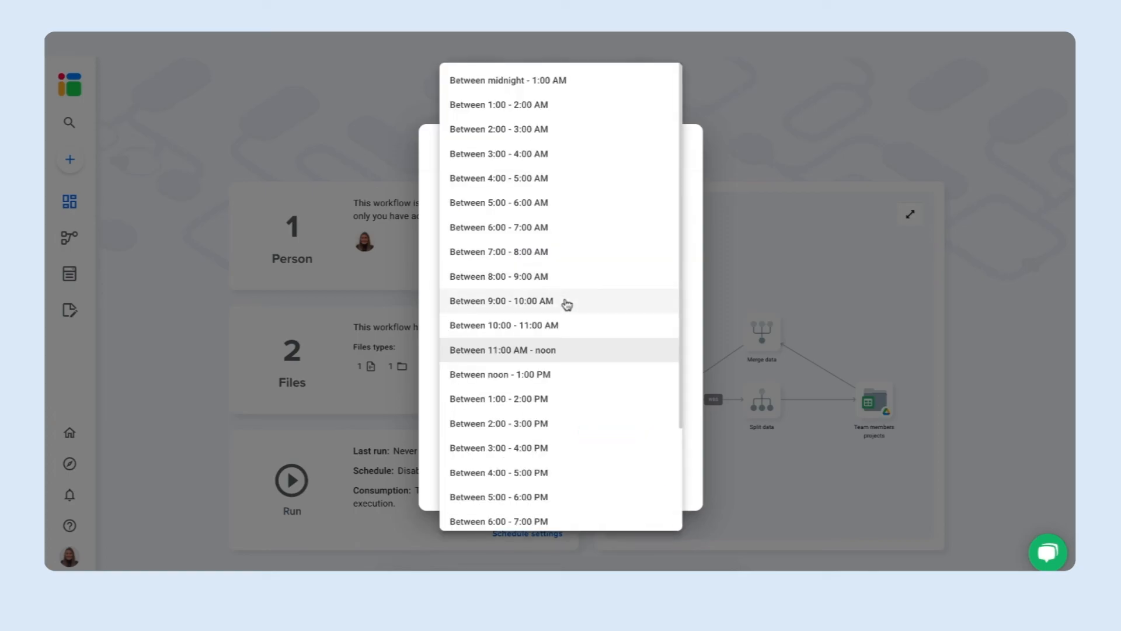
{"action": "left_click", "coordinate": [568, 304]}
Limit the scheduled runs to Mondays by deselecting Tuesday through Friday, and save the schedule.
{"action": "left_click", "coordinate": [527, 413]}
{"action": "left_click", "coordinate": [560, 413]}
{"action": "left_click", "coordinate": [603, 416]}
{"action": "left_click", "coordinate": [629, 414]}
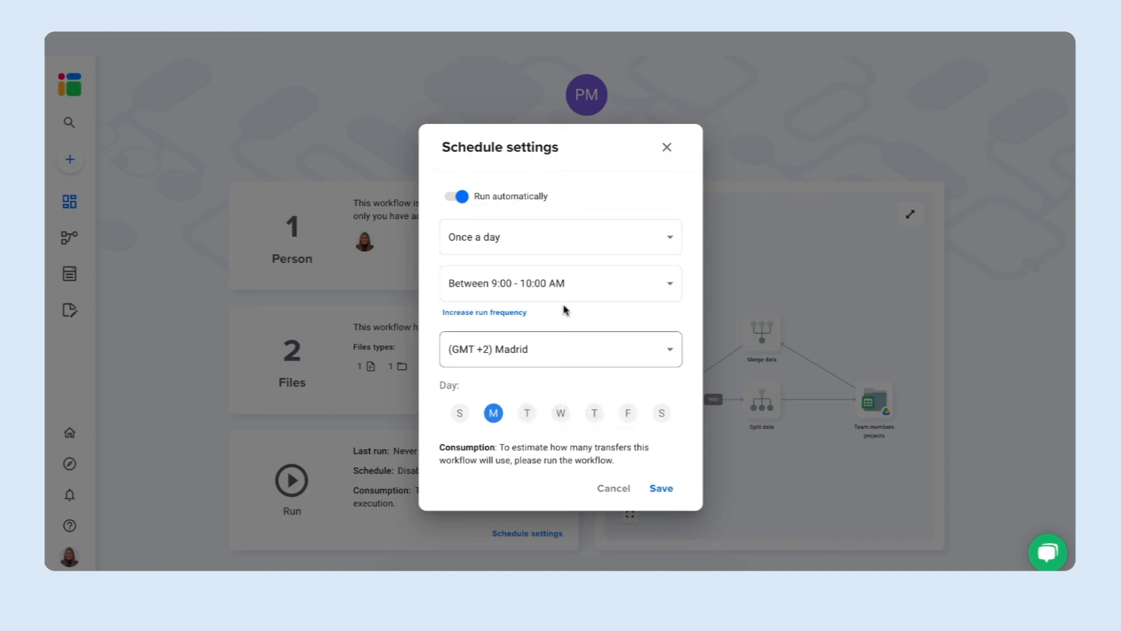
{"action": "left_click", "coordinate": [656, 490]}
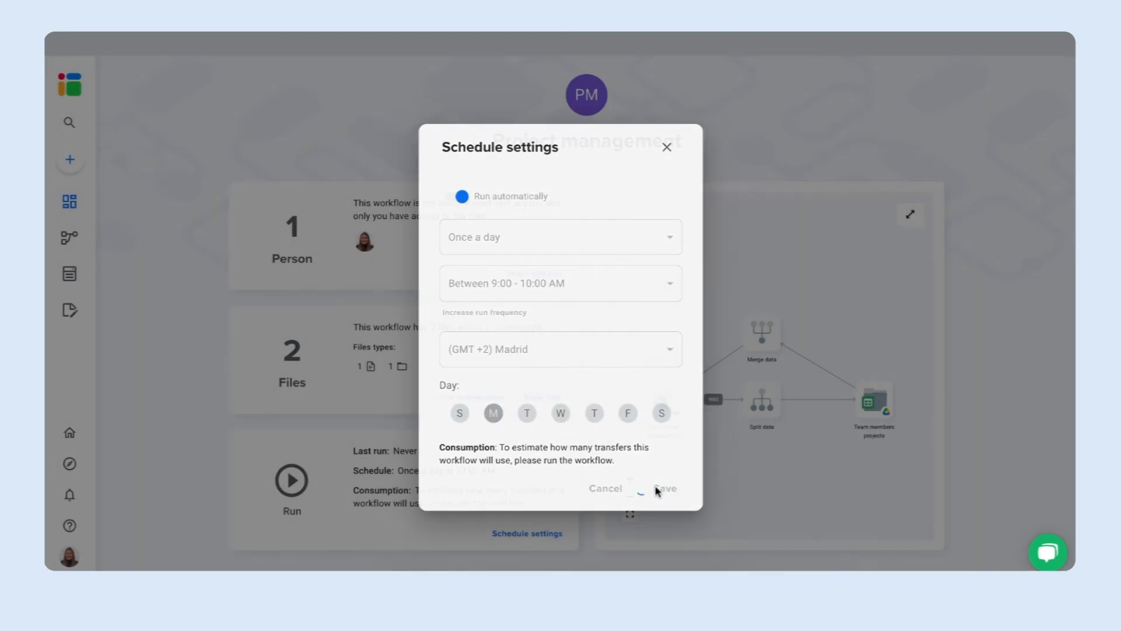